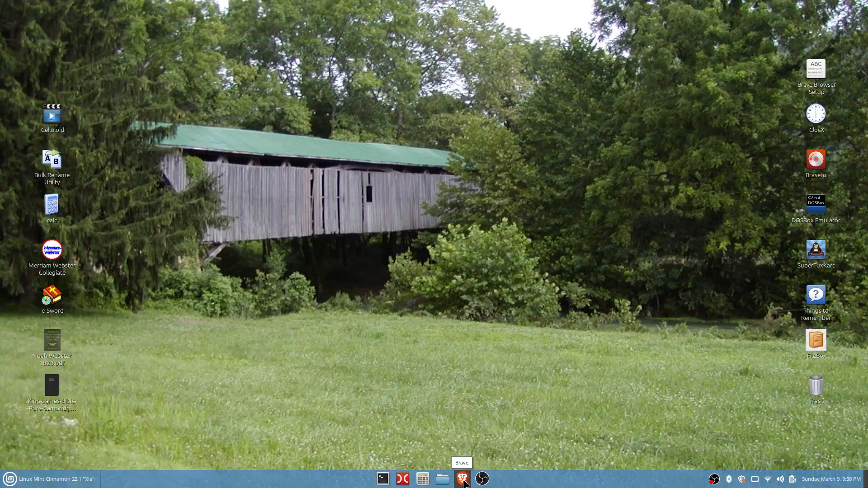
- Open the browser and search the web for rescuezilla stand alone
{"action": "left_click", "coordinate": [464, 481]}
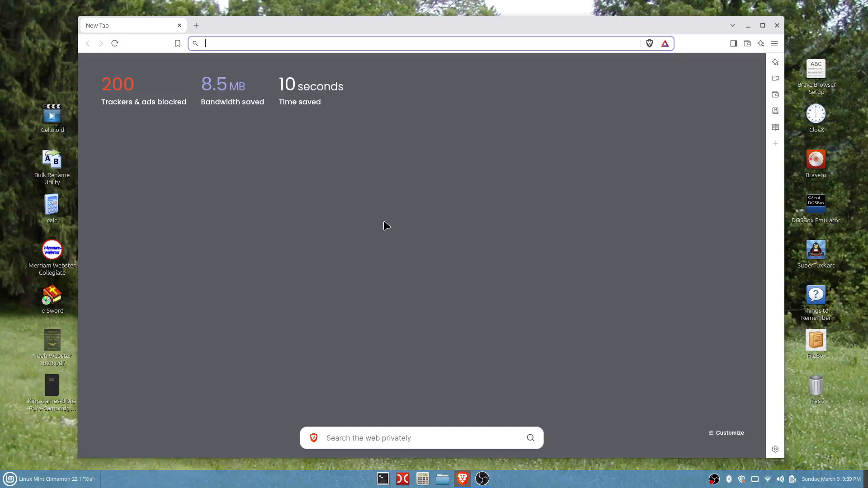
{"action": "type", "text": "resc"}
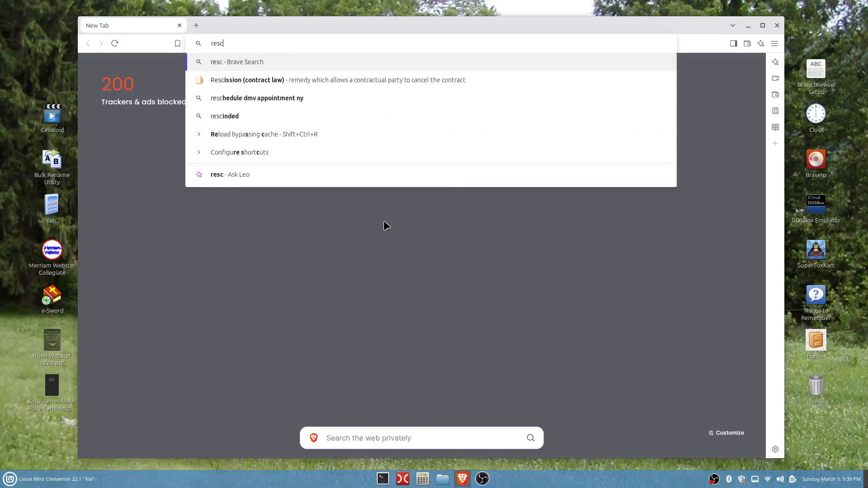
{"action": "type", "text": "uezill"}
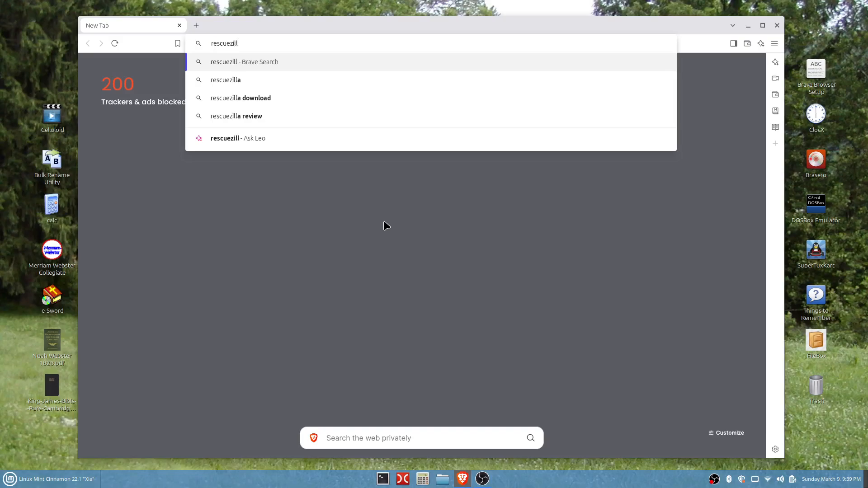
{"action": "type", "text": "a"}
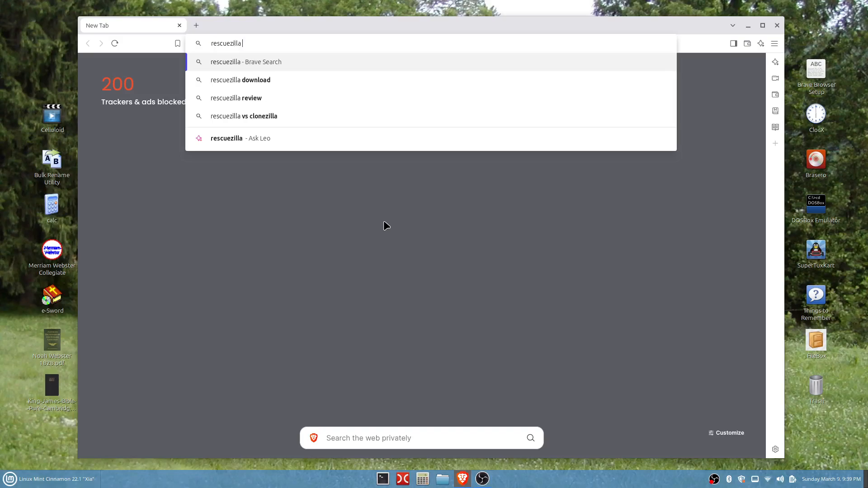
{"action": "type", "text": " stand"}
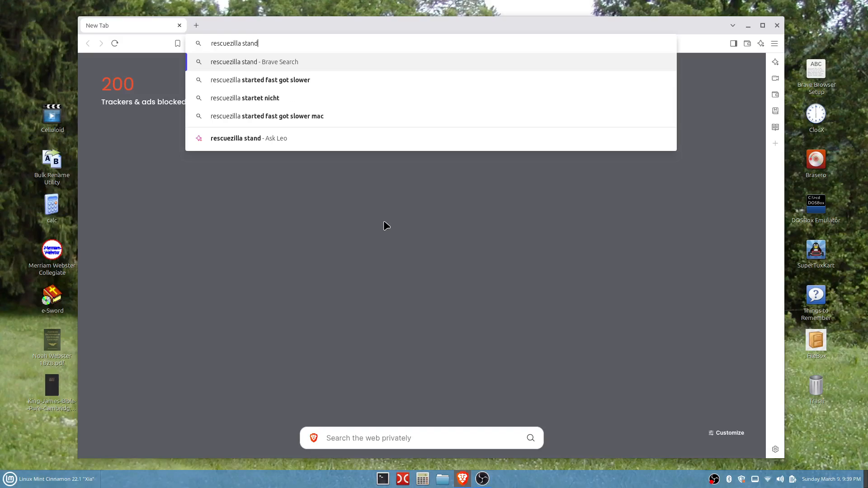
{"action": "type", "text": " a"}
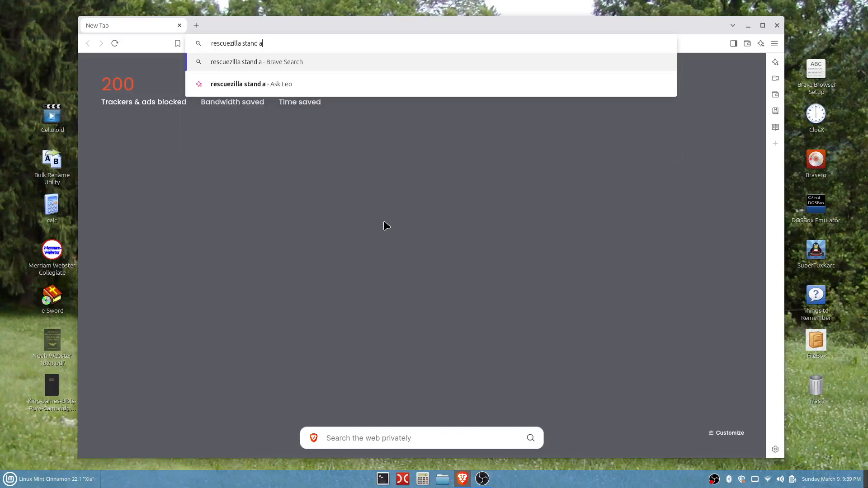
{"action": "type", "text": "lone"}
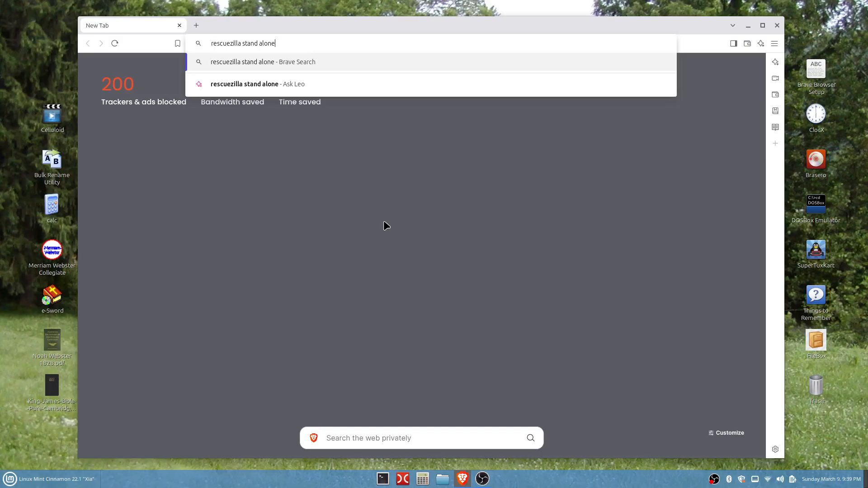
{"action": "key", "text": "Return"}
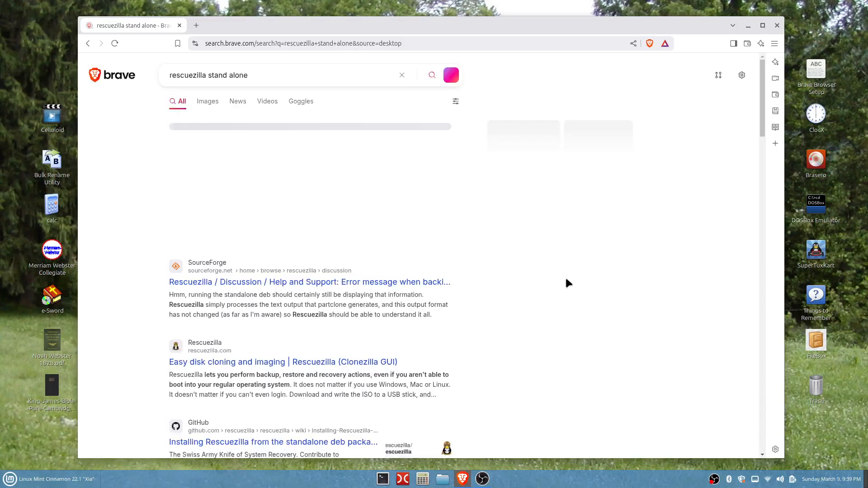
- Open the GitHub wiki result about installing Rescuezilla from the standalone deb package
{"action": "scroll", "coordinate": [564, 290], "scroll_direction": "down", "scroll_amount": 3}
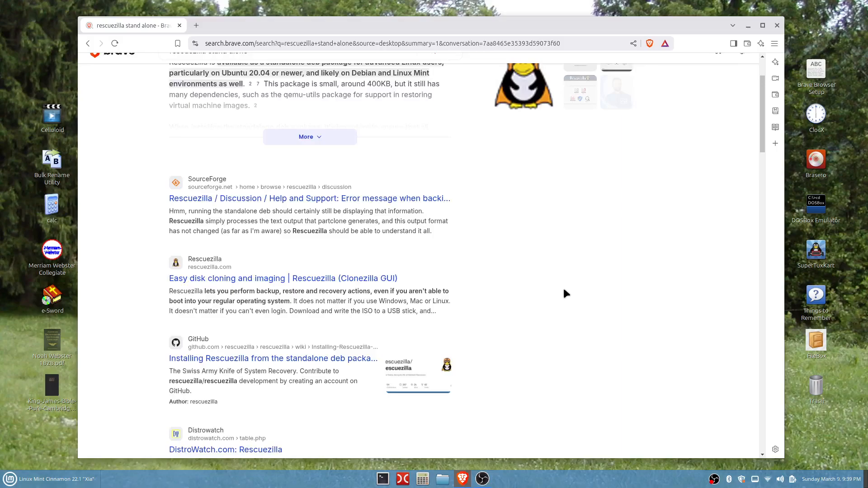
{"action": "scroll", "coordinate": [564, 290], "scroll_direction": "down", "scroll_amount": 2}
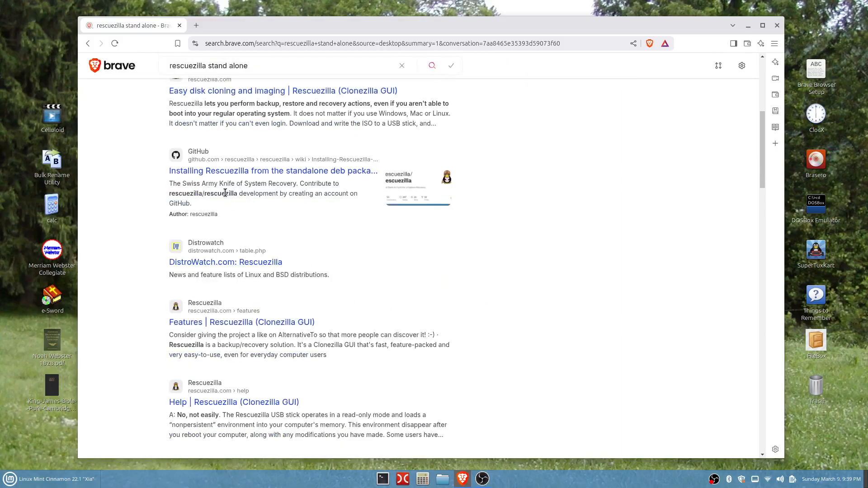
{"action": "left_click", "coordinate": [329, 171]}
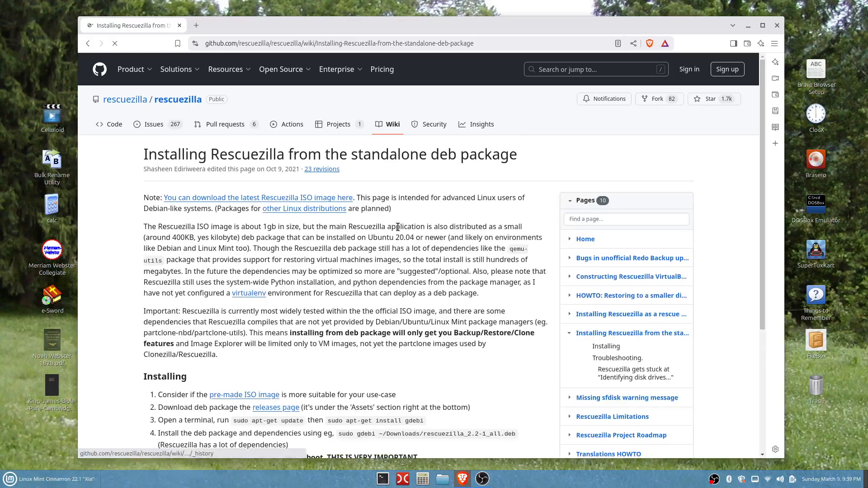
- Follow the link on the wiki page to the latest Rescuezilla release page
{"action": "scroll", "coordinate": [404, 263], "scroll_direction": "down", "scroll_amount": 5}
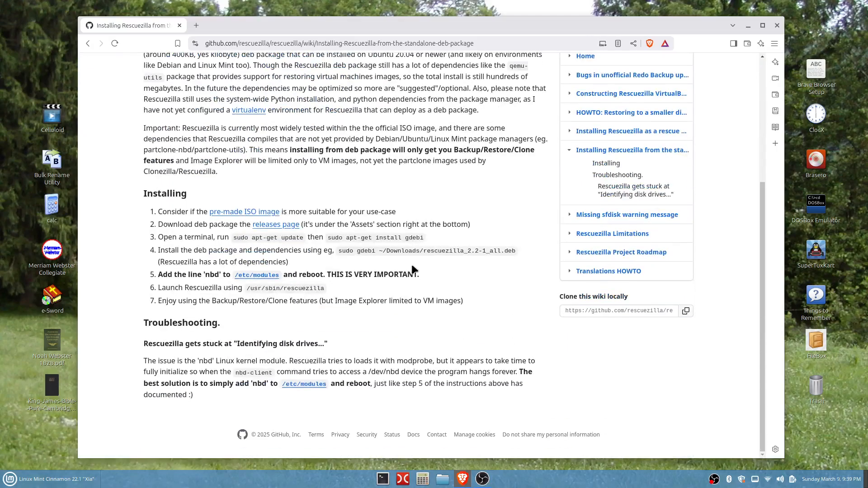
{"action": "left_click", "coordinate": [244, 212]}
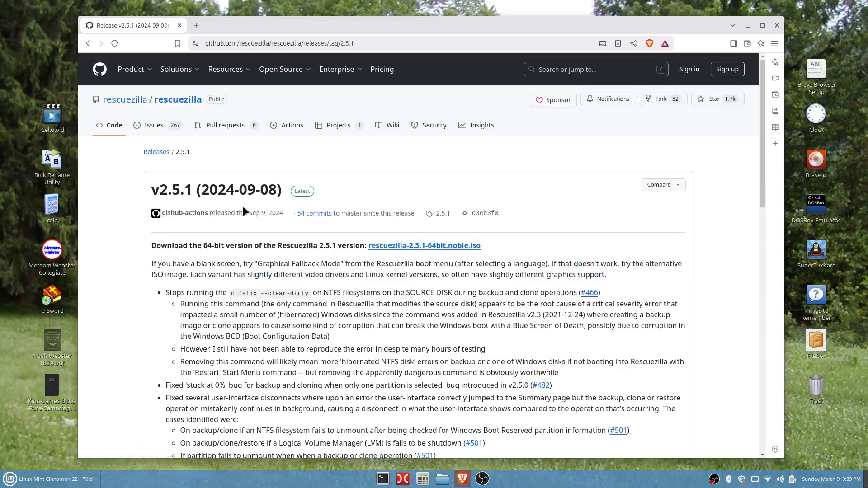
- Download the rescuezilla_2.5.1-1_all.deb asset and save it to the Downloads folder
{"action": "scroll", "coordinate": [382, 280], "scroll_direction": "down", "scroll_amount": 10}
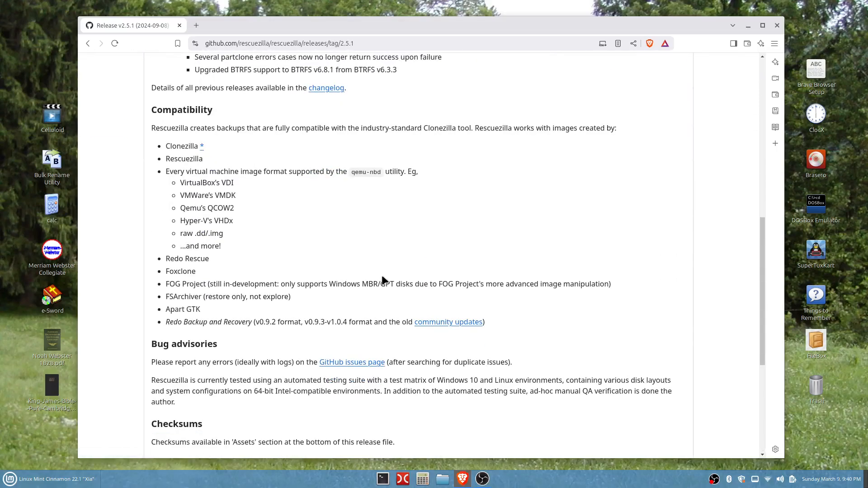
{"action": "scroll", "coordinate": [382, 280], "scroll_direction": "up", "scroll_amount": 3}
{"action": "scroll", "coordinate": [383, 280], "scroll_direction": "down", "scroll_amount": 10}
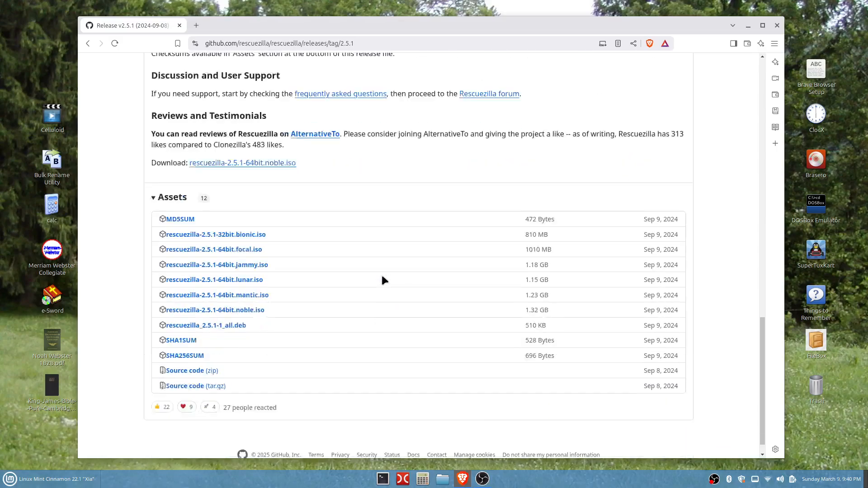
{"action": "scroll", "coordinate": [382, 280], "scroll_direction": "down", "scroll_amount": 1}
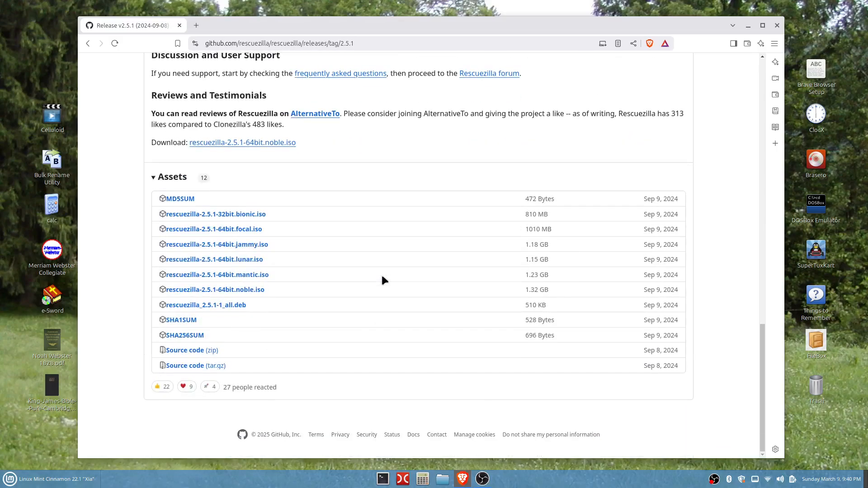
{"action": "left_click", "coordinate": [232, 304]}
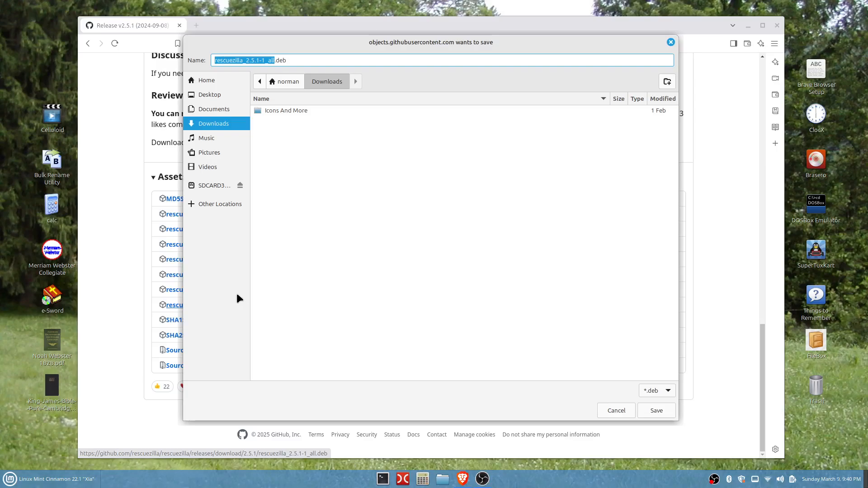
{"action": "left_click", "coordinate": [656, 409]}
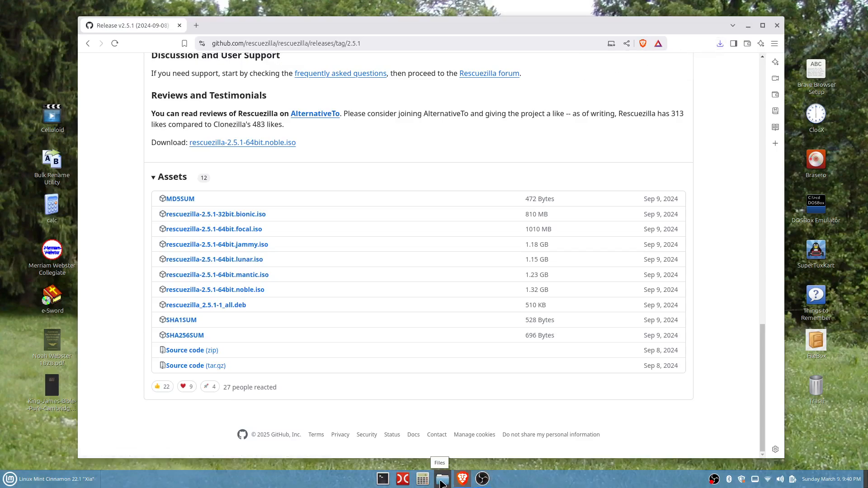
- Open the Downloads folder in the file manager to check for the downloaded file, then close it
{"action": "left_click", "coordinate": [441, 479]}
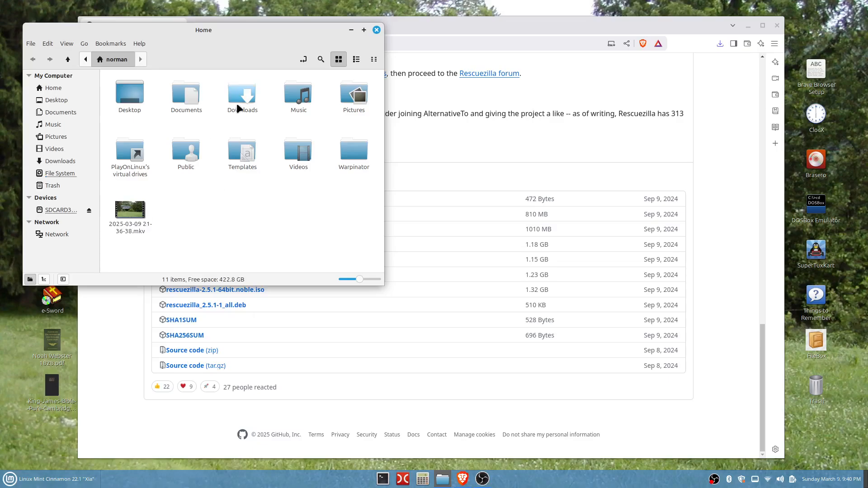
{"action": "double_click", "coordinate": [233, 99]}
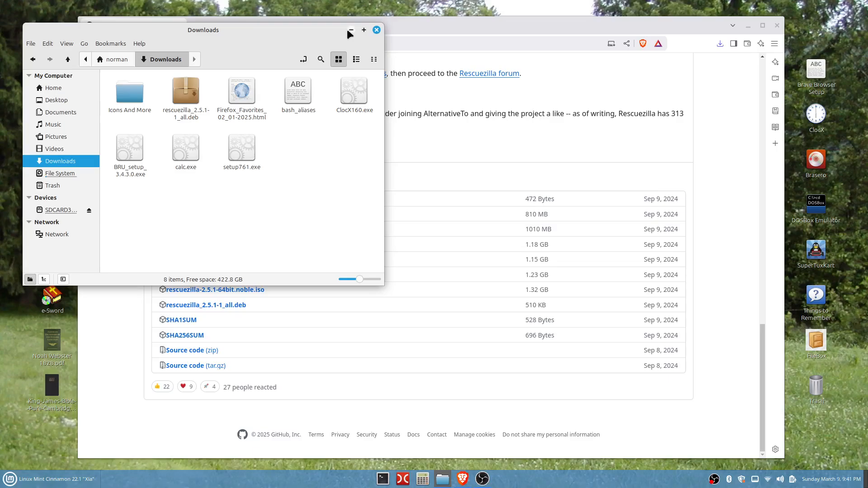
{"action": "left_click", "coordinate": [377, 29]}
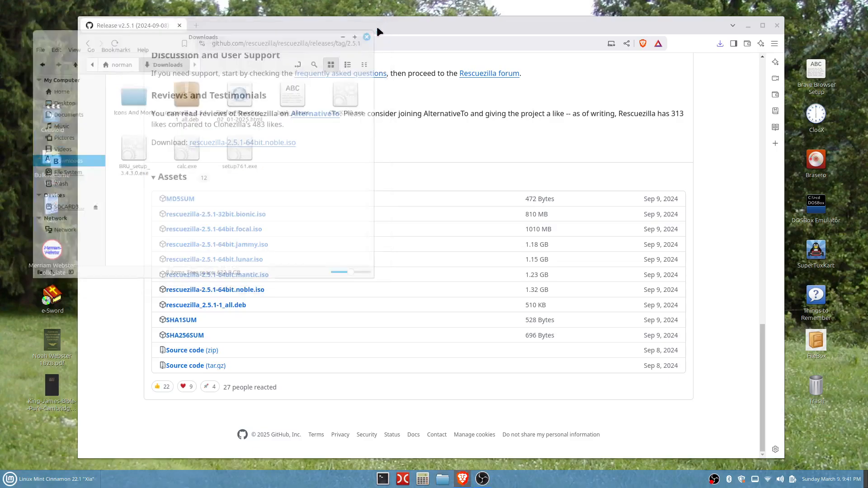
- Close the browser window
{"action": "scroll", "coordinate": [372, 321], "scroll_direction": "up", "scroll_amount": 10}
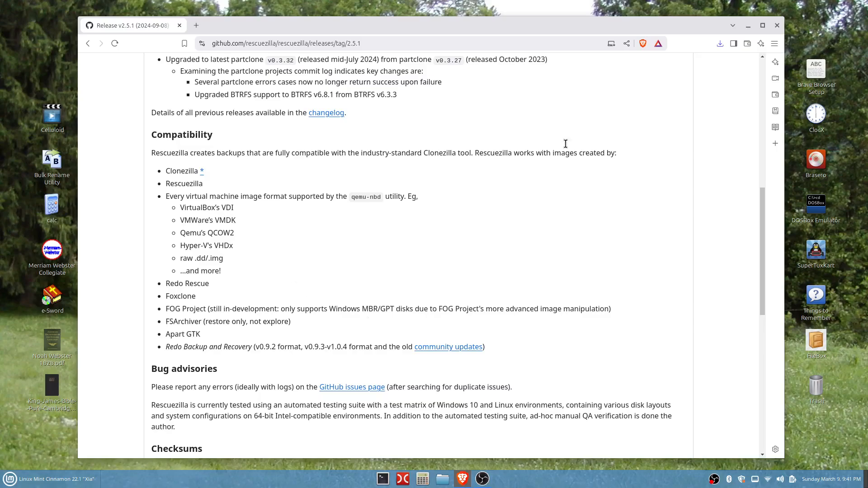
{"action": "left_click", "coordinate": [777, 26]}
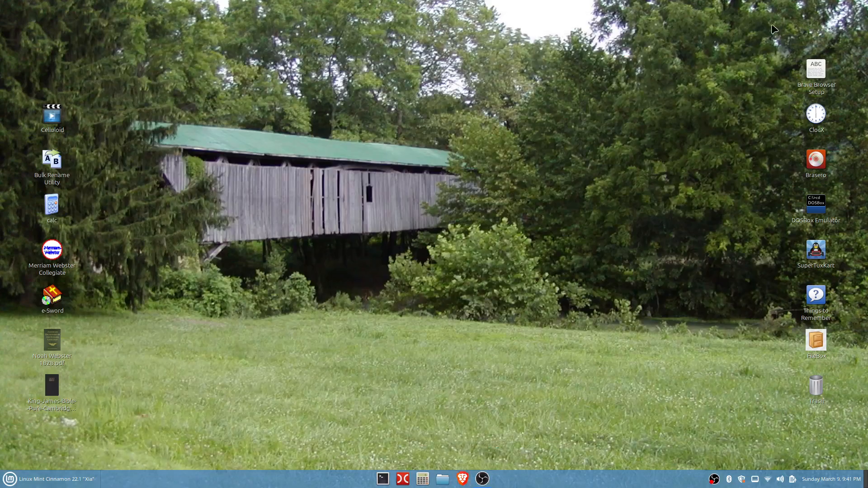
- Open the file manager again and open rescuezilla_2.5.1-1_all.deb from the Downloads folder in the package installer
{"action": "left_click", "coordinate": [443, 480]}
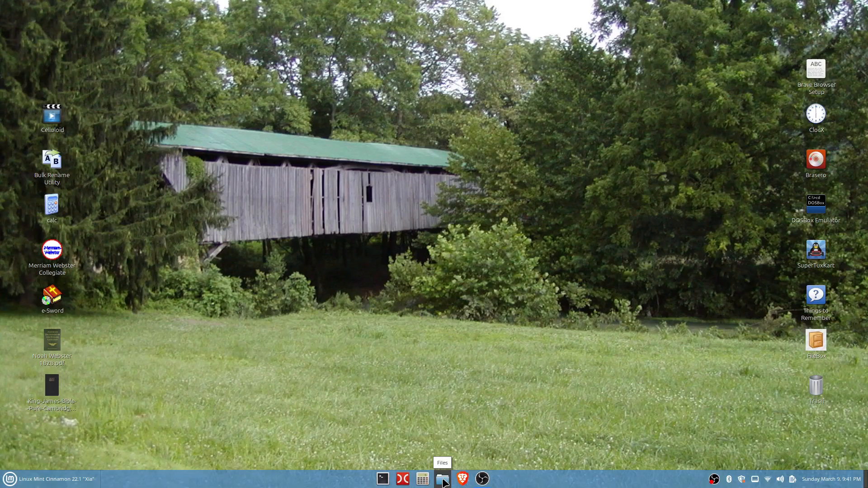
{"action": "left_click_drag", "start_coordinate": [283, 82], "coordinate": [420, 99]}
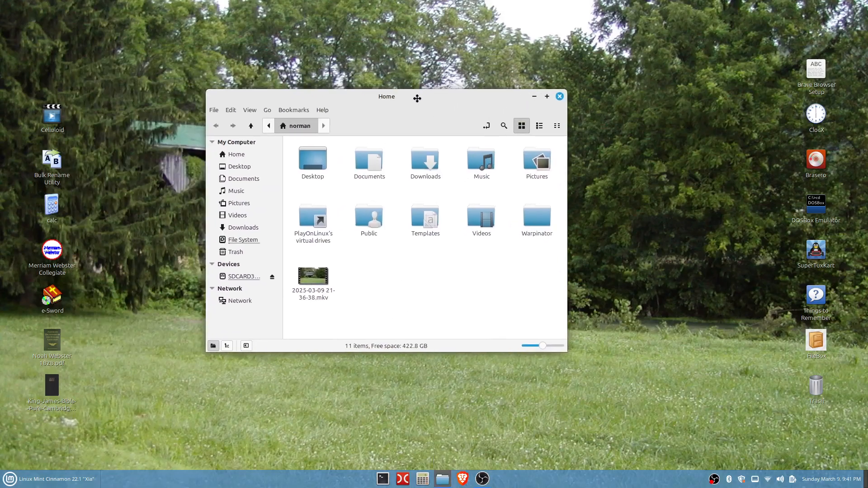
{"action": "double_click", "coordinate": [426, 153]}
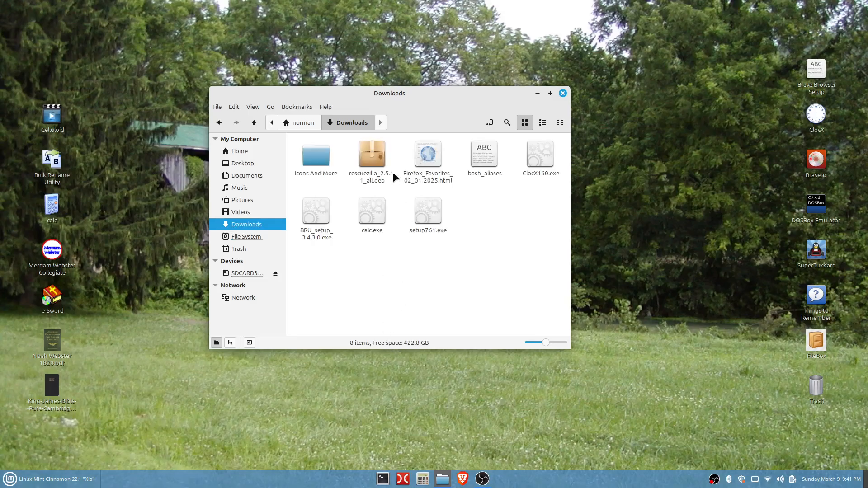
{"action": "double_click", "coordinate": [372, 157]}
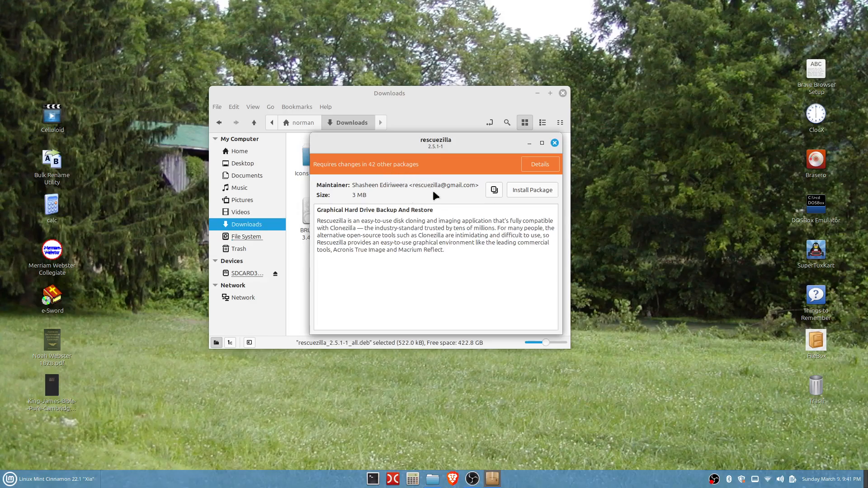
- Start installing the package and enter the account password to authenticate
{"action": "left_click", "coordinate": [534, 190]}
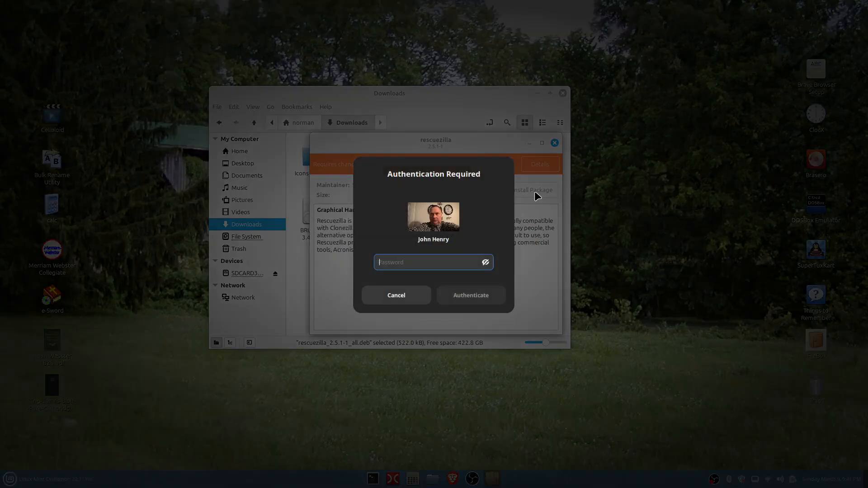
{"action": "type", "text": "•"}
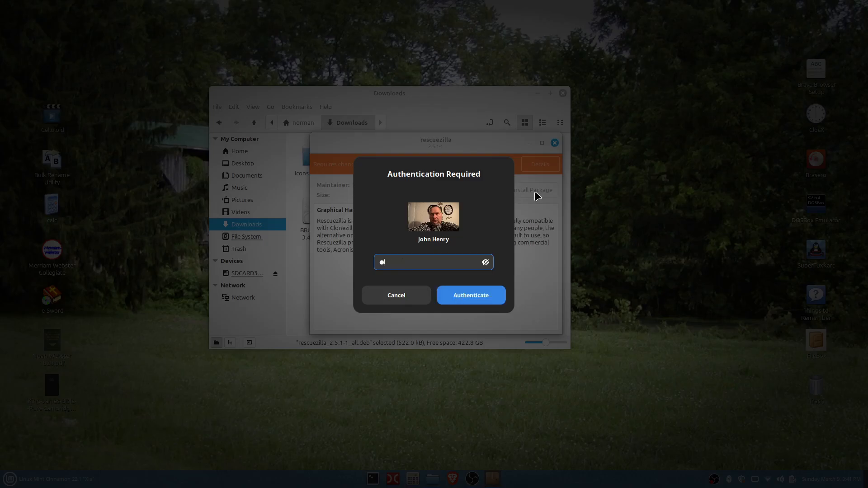
{"action": "type", "text": "••••••••"}
{"action": "key", "text": "Return"}
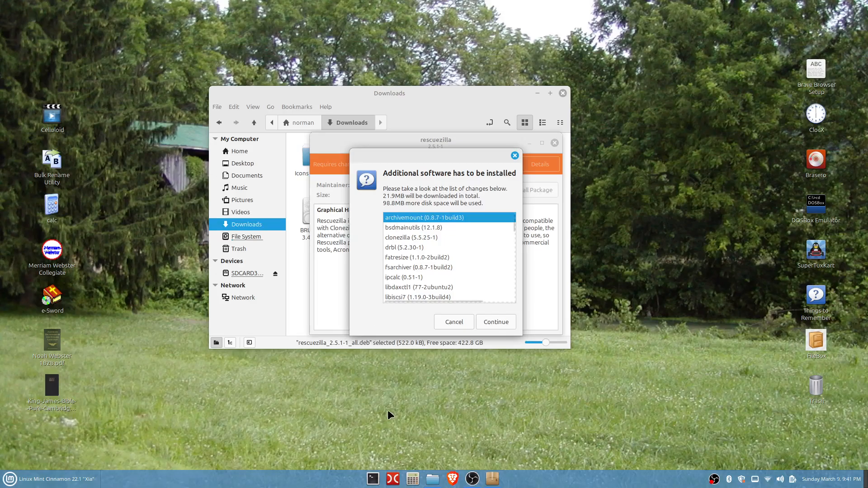
- Accept the additional required software to finish installing, then close the installer and the file manager
{"action": "left_click", "coordinate": [496, 322]}
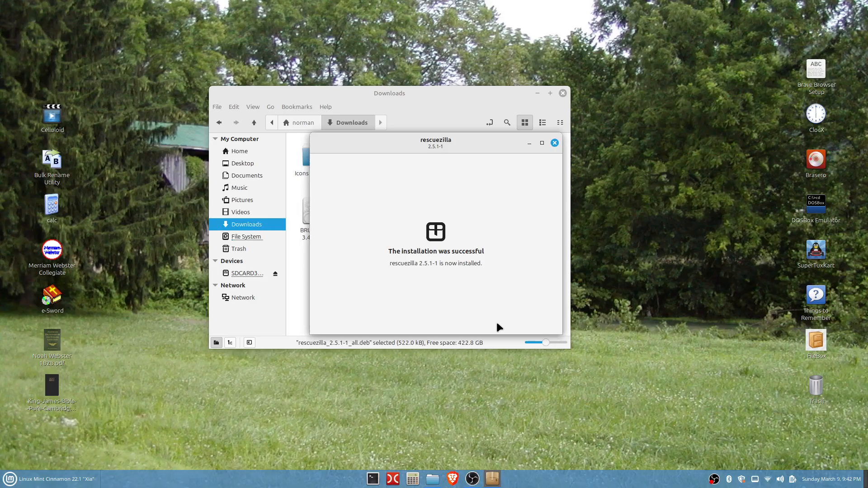
{"action": "left_click", "coordinate": [554, 143]}
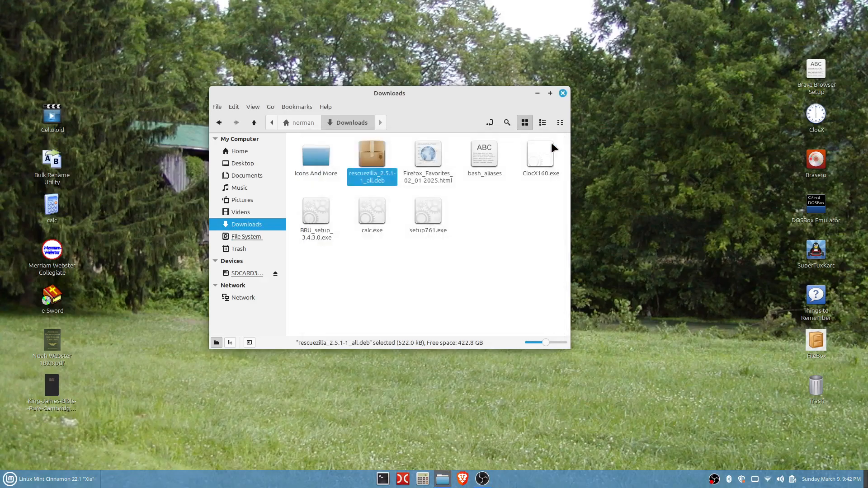
{"action": "left_click", "coordinate": [563, 94]}
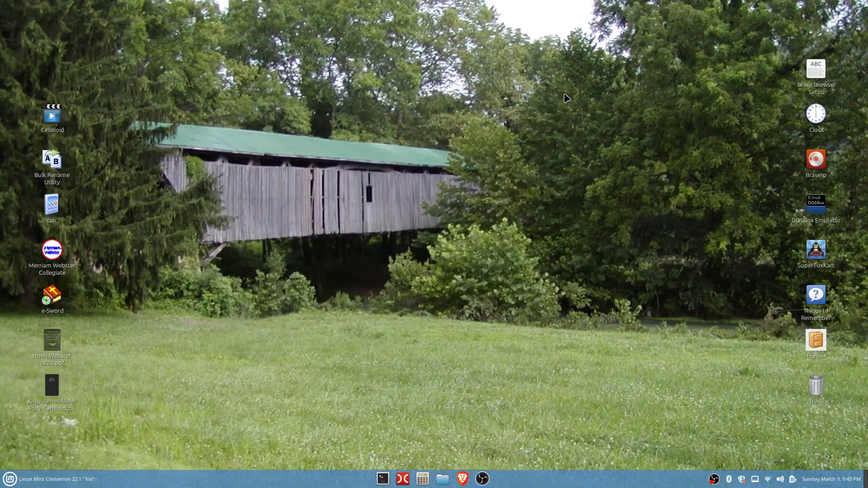
- Launch Rescuezilla from the application menu and enter the account password to run it as root
{"action": "left_click", "coordinate": [10, 480]}
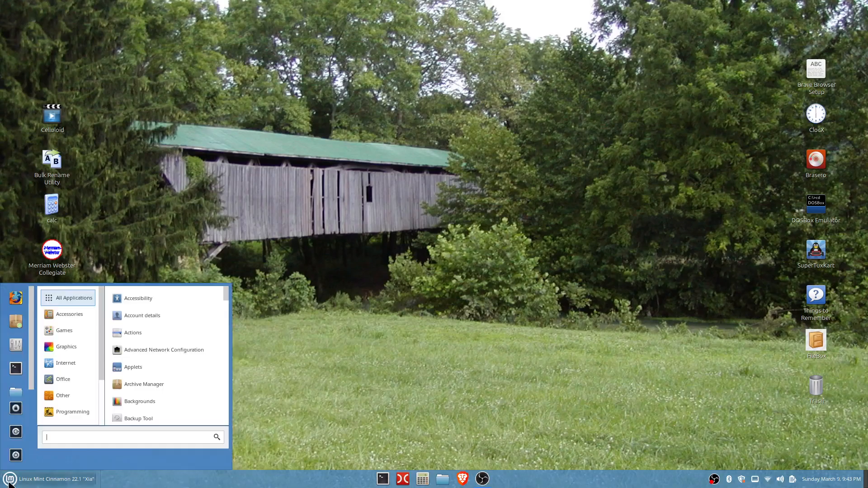
{"action": "type", "text": "res"}
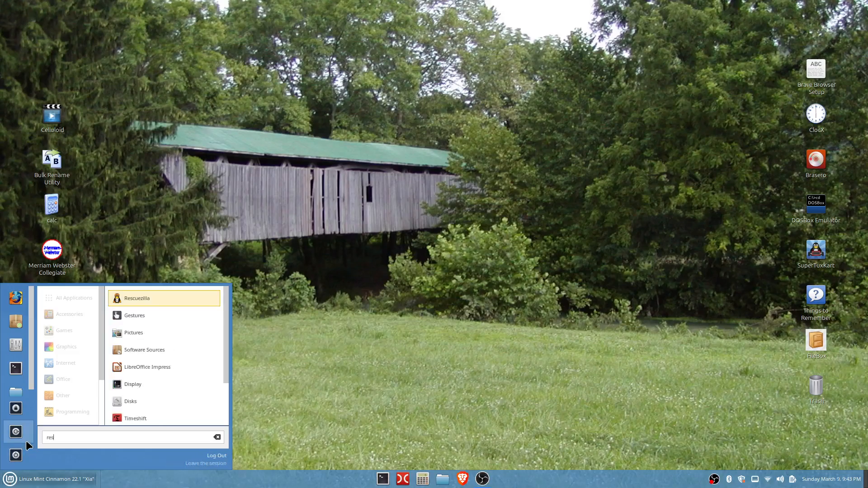
{"action": "left_click", "coordinate": [128, 302]}
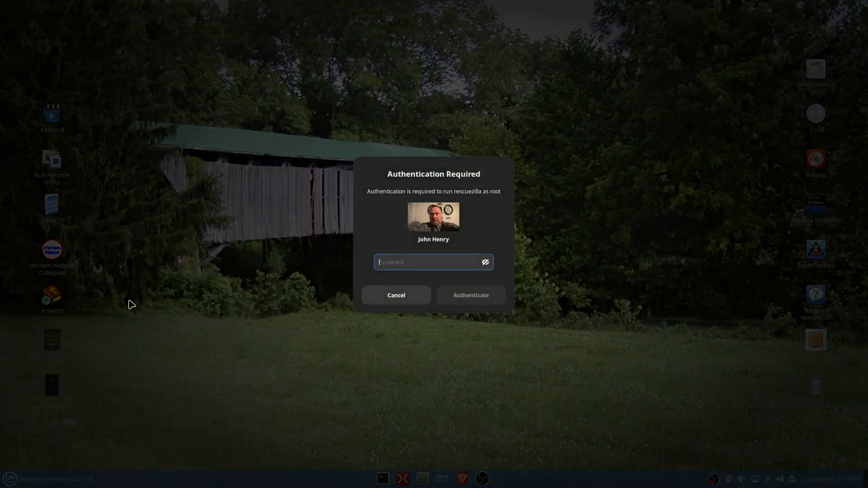
{"action": "type", "text": "******"}
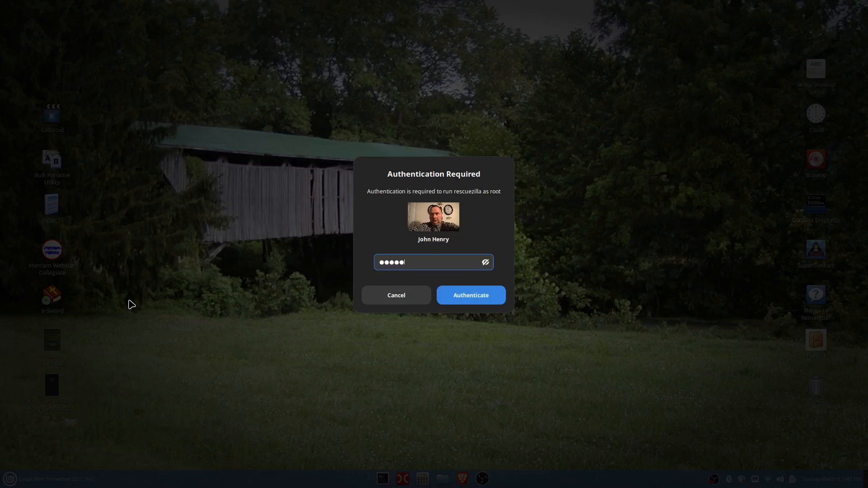
{"action": "type", "text": "***"}
{"action": "key", "text": "Return"}
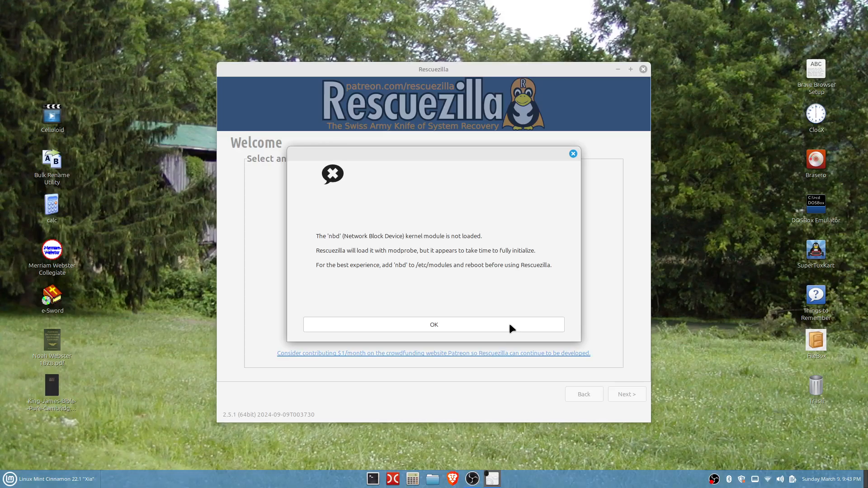
- Dismiss the nbd kernel module warning, open the Clone wizard up to source drive selection, and close Rescuezilla
{"action": "left_click", "coordinate": [508, 324]}
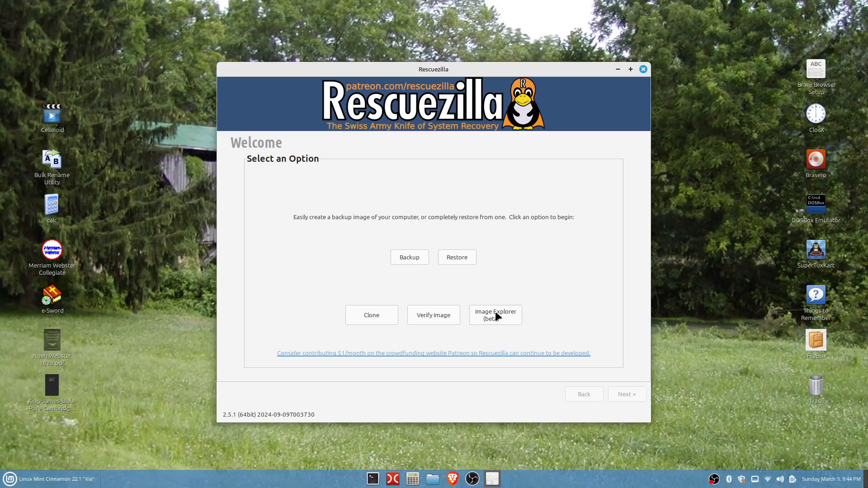
{"action": "left_click", "coordinate": [367, 317]}
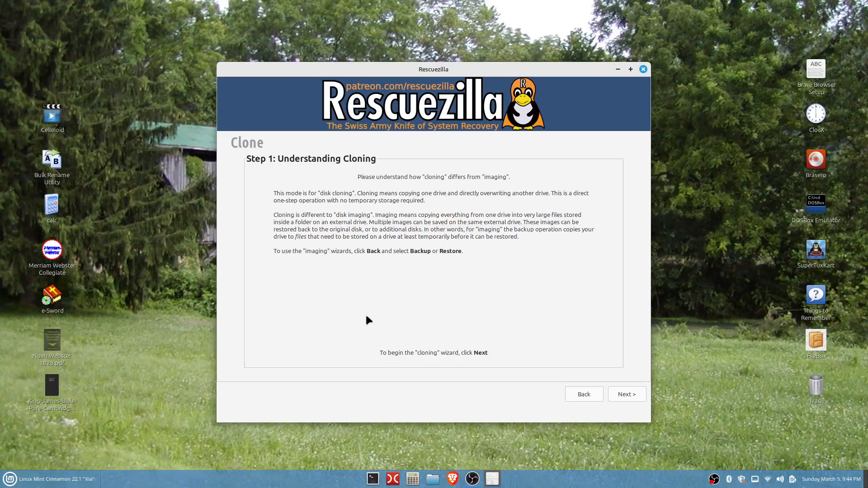
{"action": "left_click", "coordinate": [619, 394]}
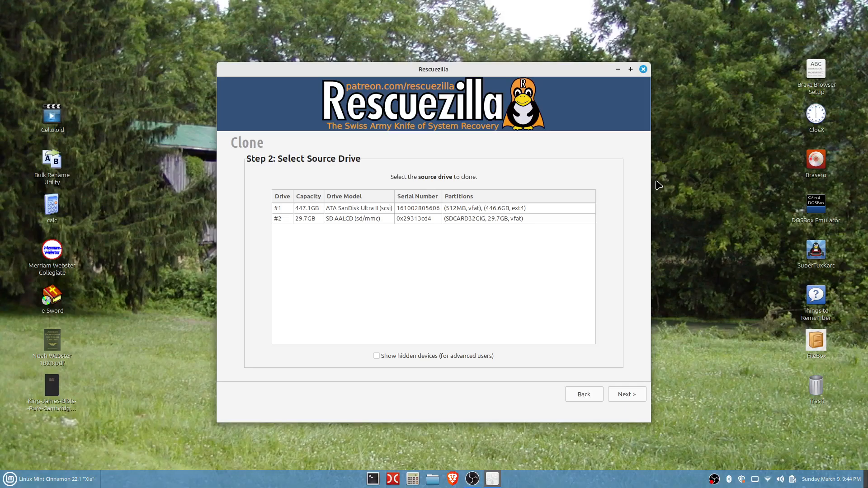
{"action": "left_click", "coordinate": [642, 70]}
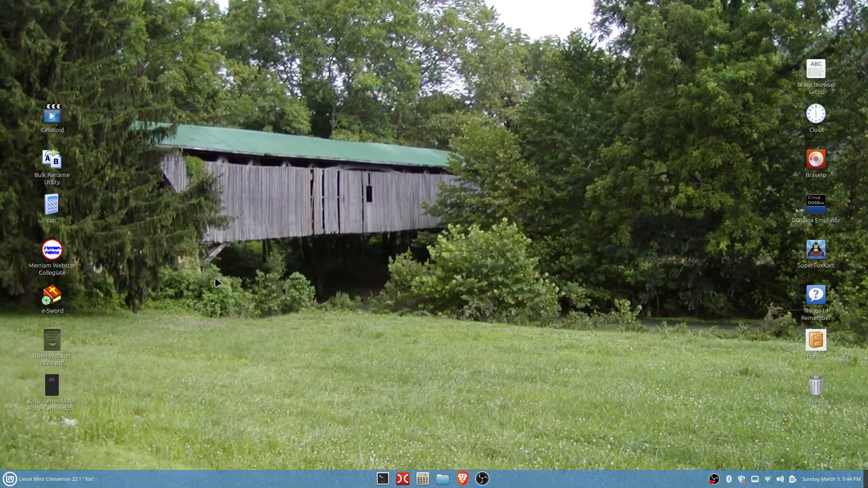
- Relaunch Rescuezilla from the application menu, entering the account password to authenticate
{"action": "left_click", "coordinate": [11, 481]}
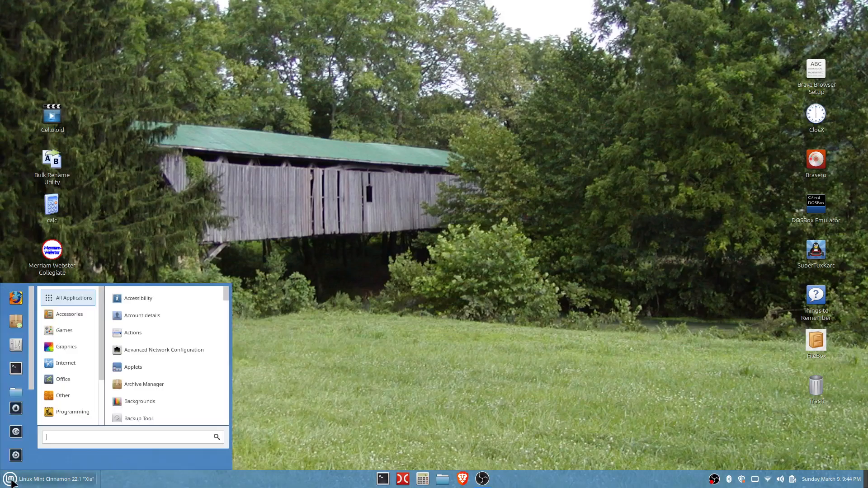
{"action": "type", "text": "res"}
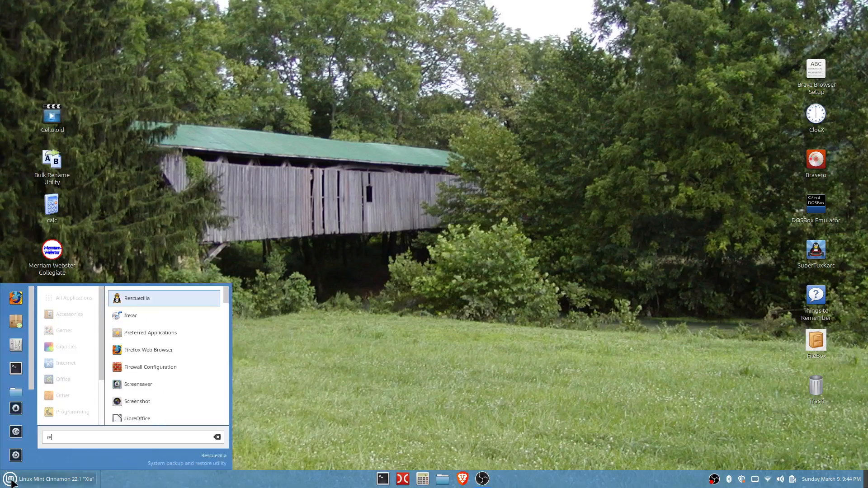
{"action": "left_click", "coordinate": [166, 296]}
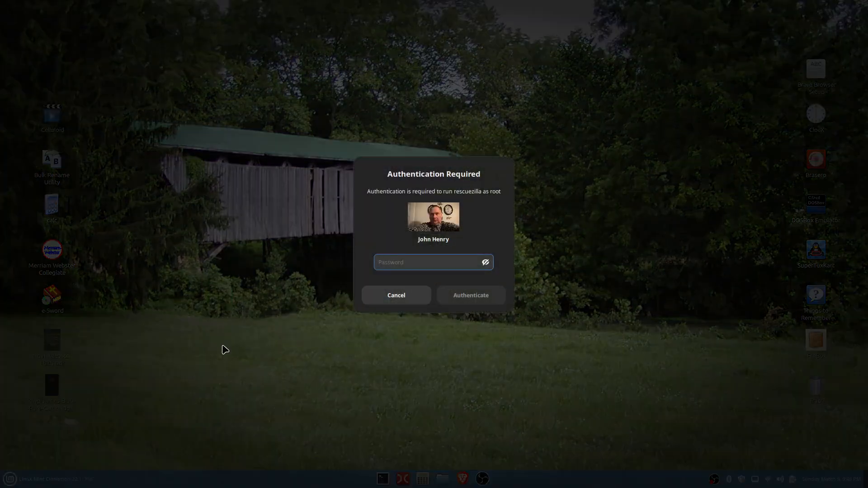
{"action": "type", "text": "•••••••"}
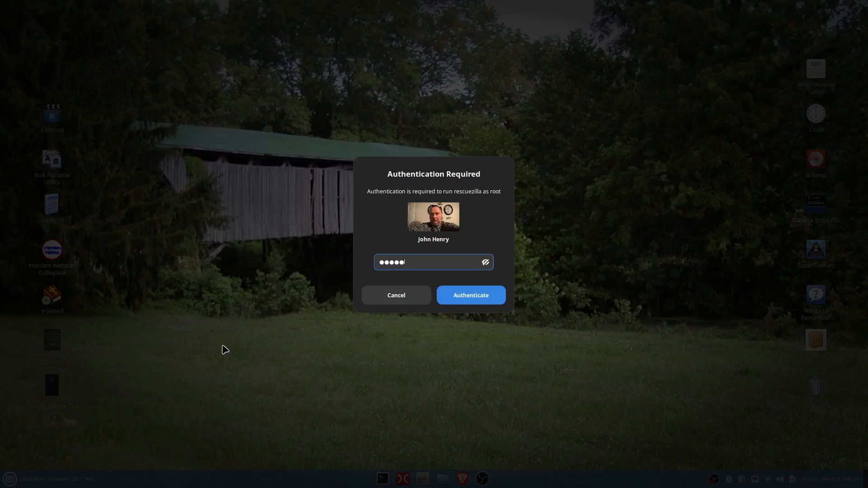
{"action": "type", "text": "••"}
{"action": "key", "text": "Return"}
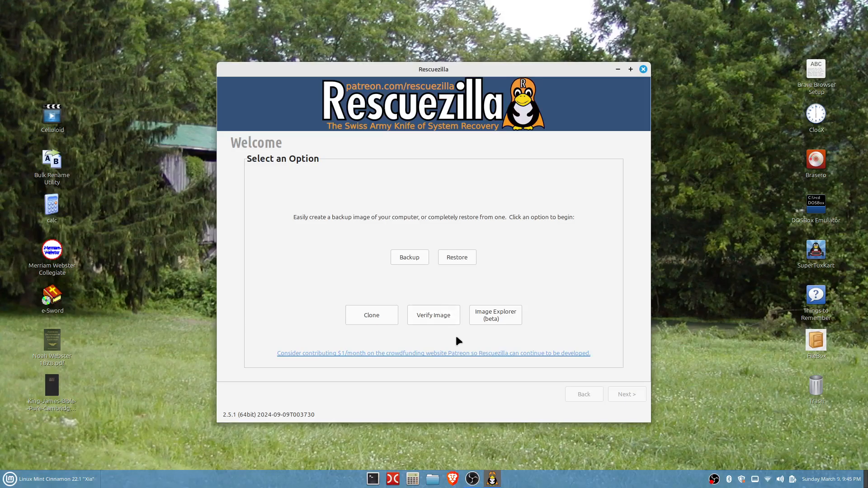
- Open the Clone wizard's source drive step again and close Rescuezilla while drives are identified
{"action": "left_click", "coordinate": [383, 316]}
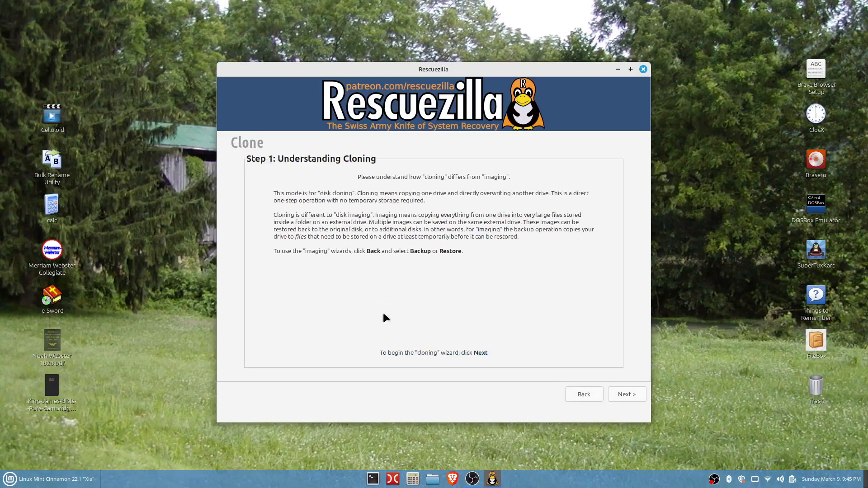
{"action": "left_click", "coordinate": [626, 394]}
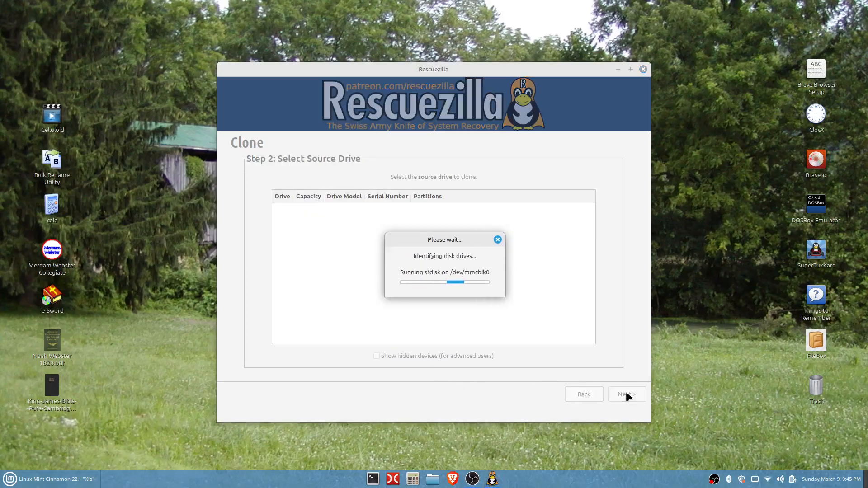
{"action": "left_click", "coordinate": [643, 70]}
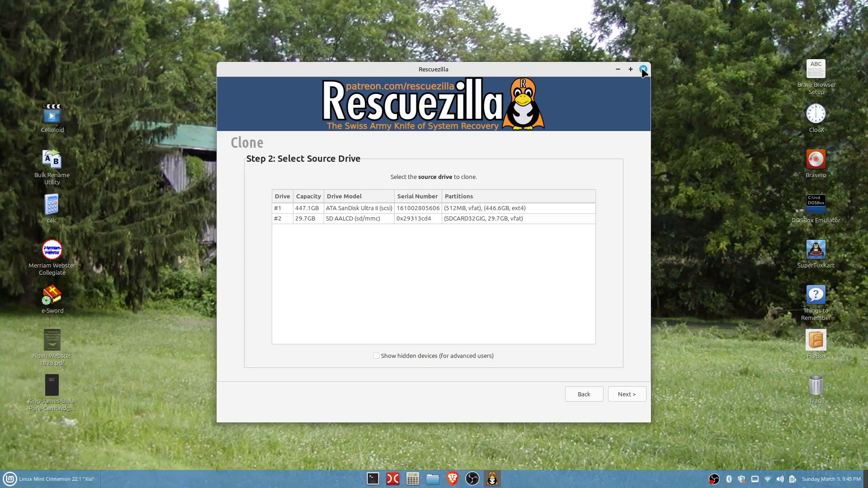
- Launch Rescuezilla once more with the account password, then close its welcome window
{"action": "left_click", "coordinate": [10, 479]}
{"action": "type", "text": "res"}
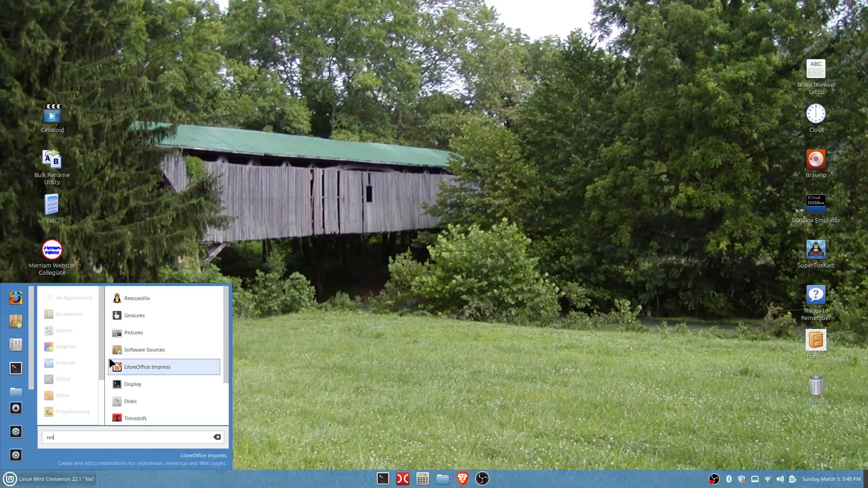
{"action": "left_click", "coordinate": [134, 299]}
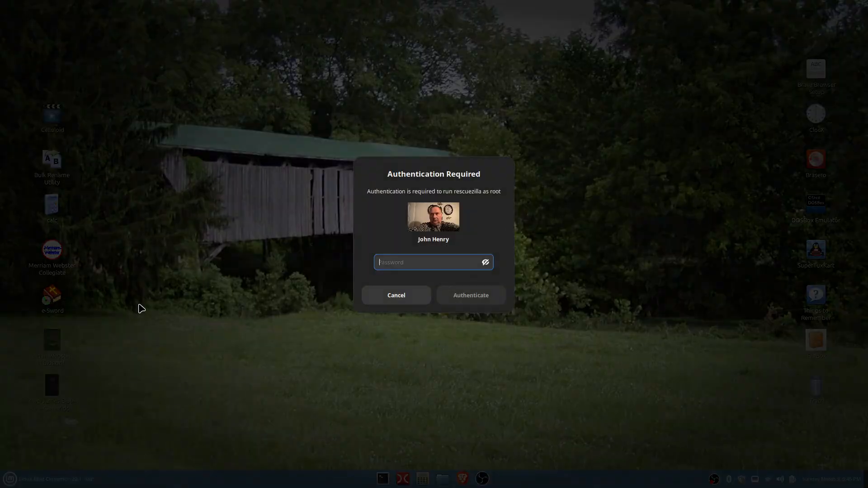
{"action": "type", "text": "********"}
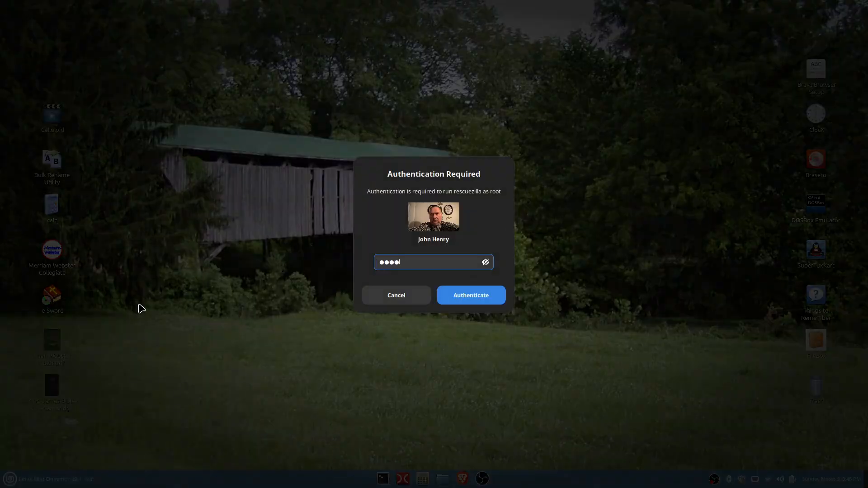
{"action": "type", "text": "*"}
{"action": "key", "text": "Return"}
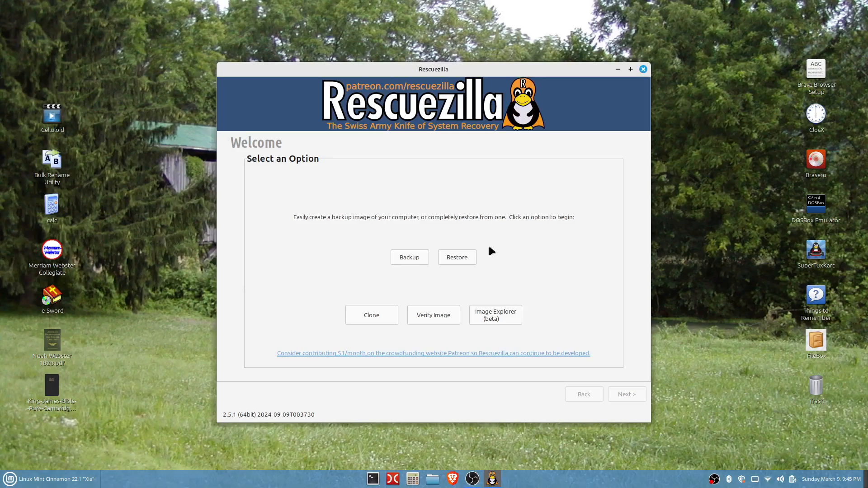
{"action": "left_click", "coordinate": [644, 69]}
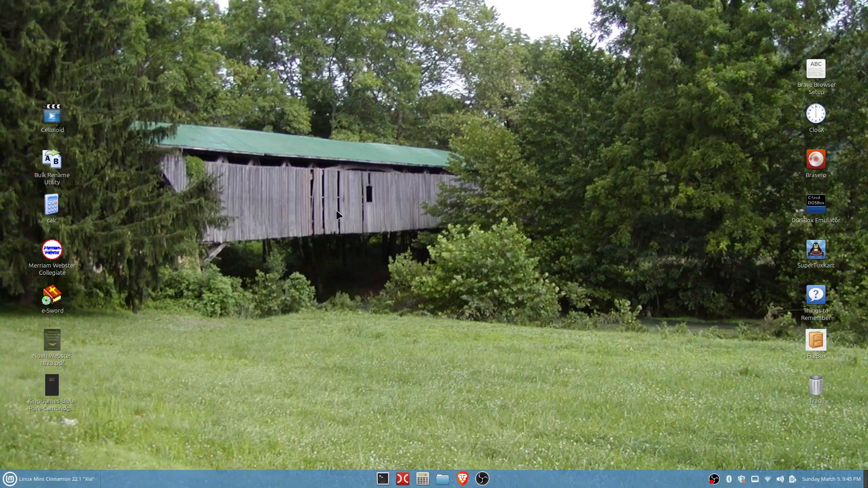
- Open the file manager and browse into the etc folder of the file system
{"action": "left_click", "coordinate": [443, 480]}
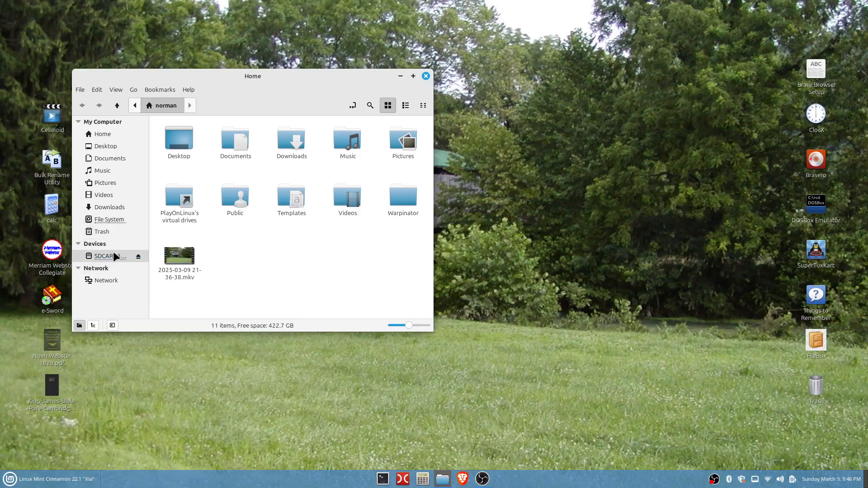
{"action": "left_click", "coordinate": [115, 221]}
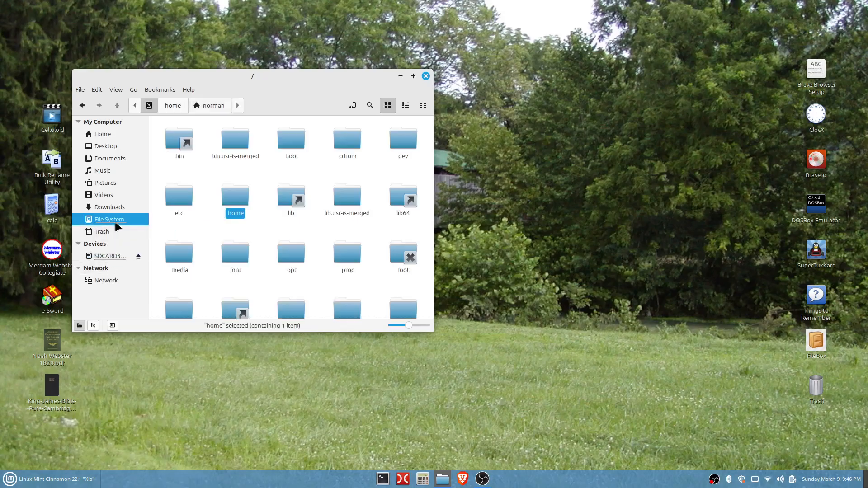
{"action": "double_click", "coordinate": [180, 203]}
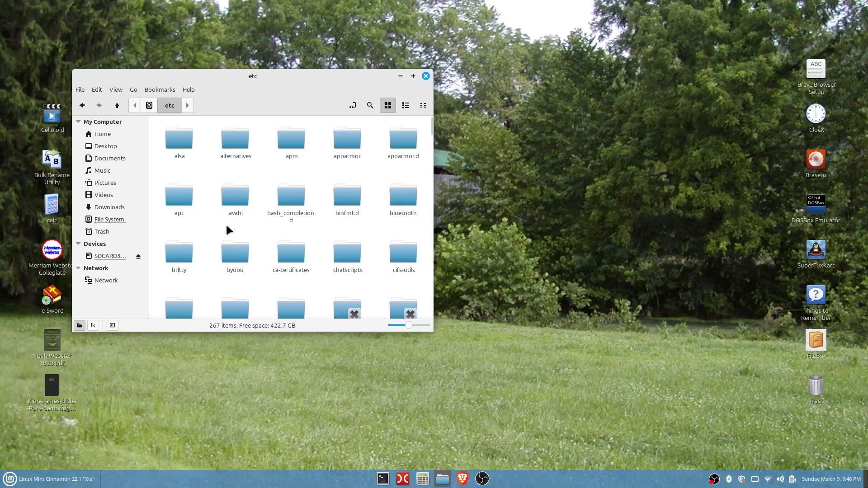
- Scroll through the etc folder and select the modules file
{"action": "scroll", "coordinate": [233, 225], "scroll_direction": "down", "scroll_amount": 15}
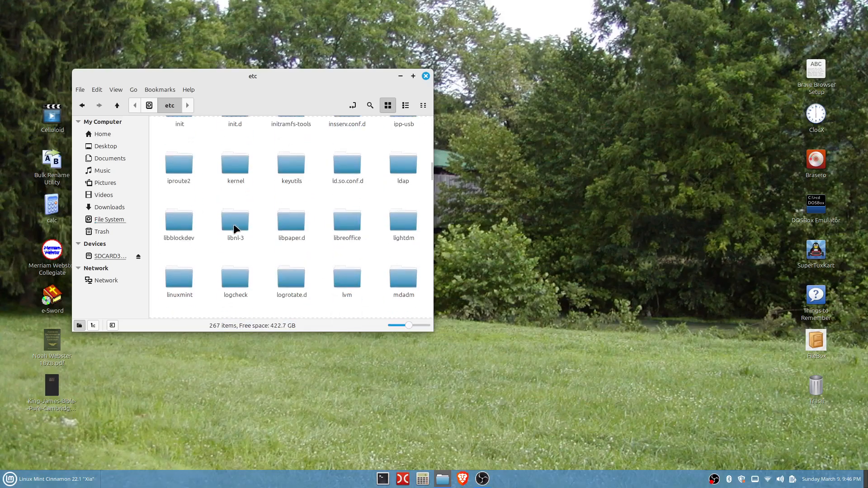
{"action": "scroll", "coordinate": [233, 224], "scroll_direction": "down", "scroll_amount": 15}
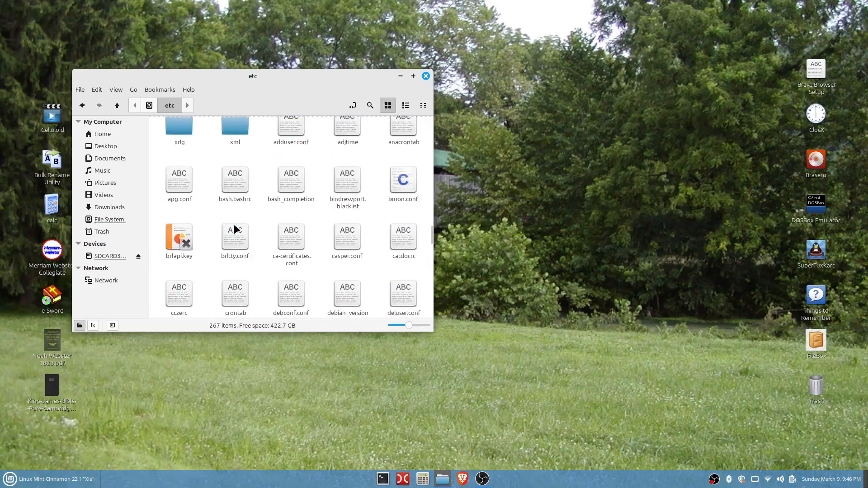
{"action": "scroll", "coordinate": [234, 224], "scroll_direction": "down", "scroll_amount": 4}
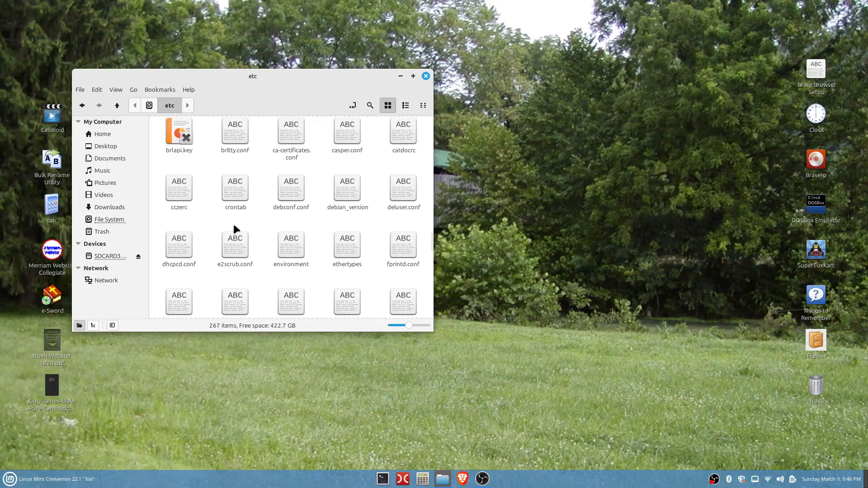
{"action": "scroll", "coordinate": [234, 224], "scroll_direction": "down", "scroll_amount": 6}
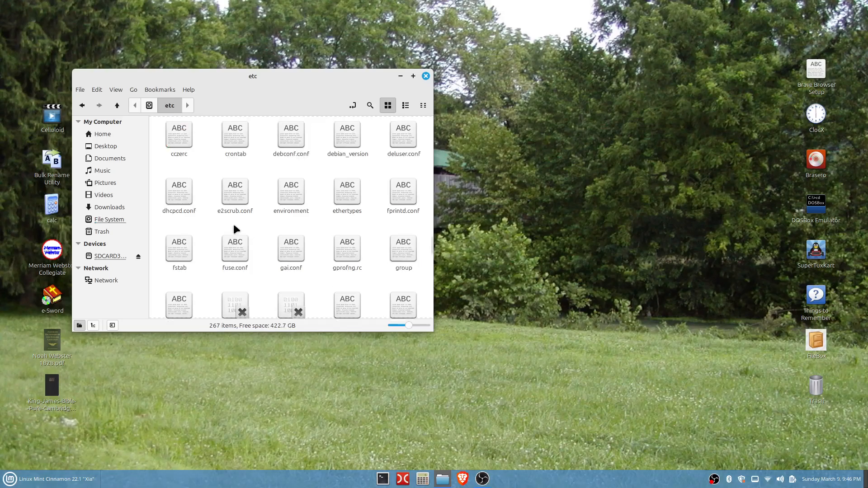
{"action": "scroll", "coordinate": [233, 224], "scroll_direction": "down", "scroll_amount": 5}
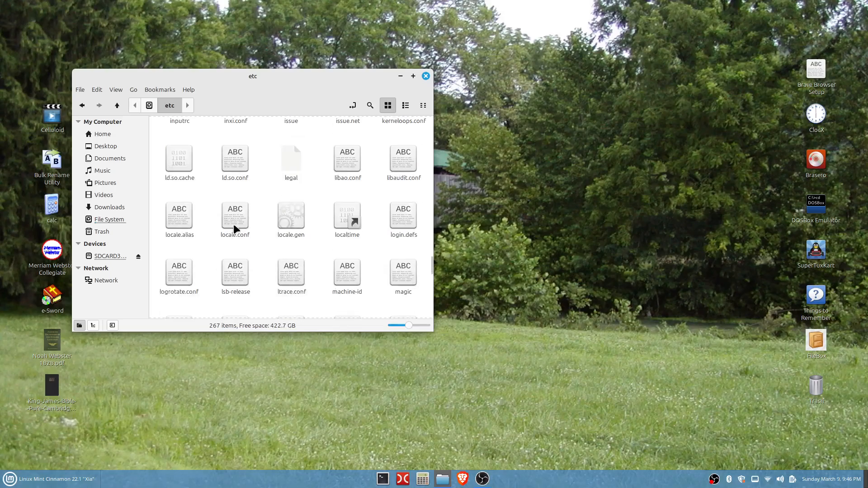
{"action": "scroll", "coordinate": [233, 224], "scroll_direction": "down", "scroll_amount": 1}
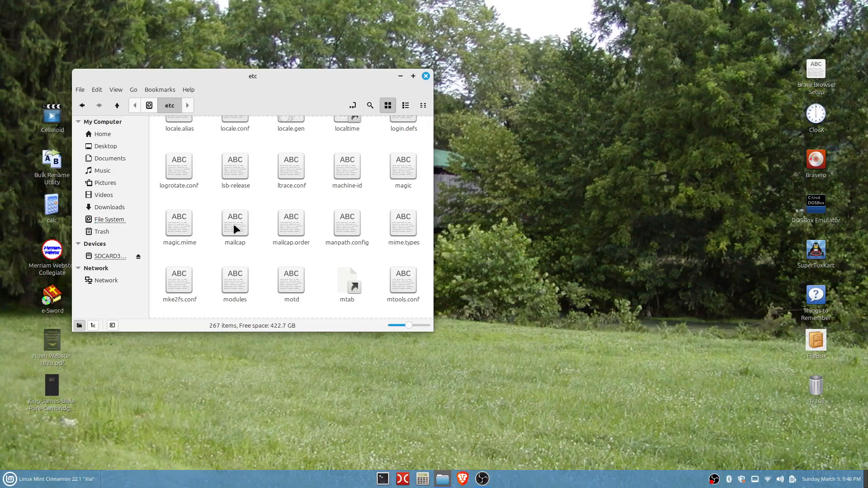
{"action": "scroll", "coordinate": [233, 223], "scroll_direction": "up", "scroll_amount": 2}
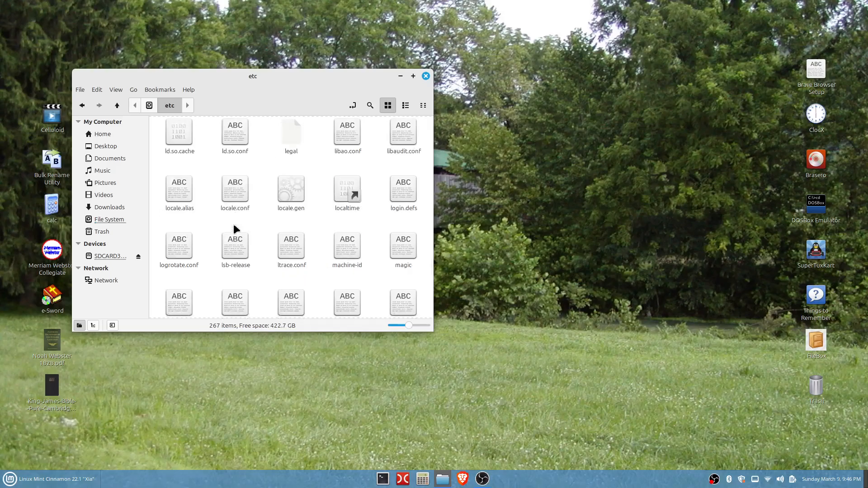
{"action": "scroll", "coordinate": [233, 224], "scroll_direction": "down", "scroll_amount": 2}
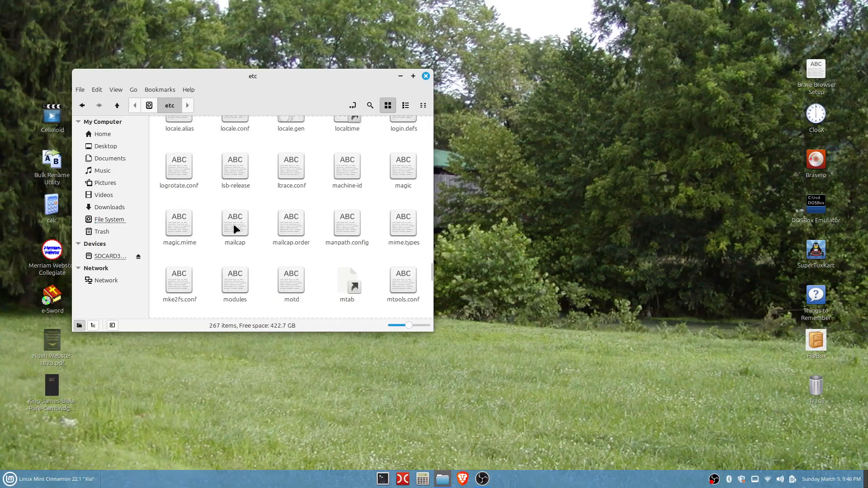
{"action": "scroll", "coordinate": [234, 224], "scroll_direction": "down", "scroll_amount": 2}
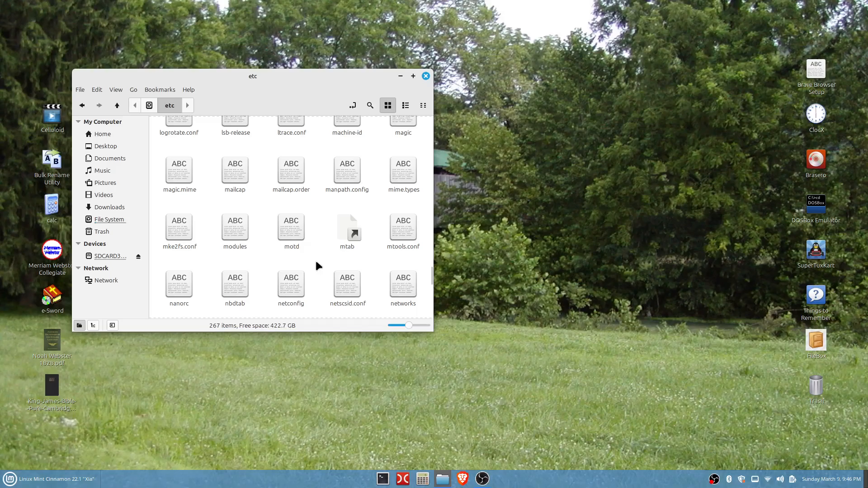
{"action": "left_click", "coordinate": [240, 233]}
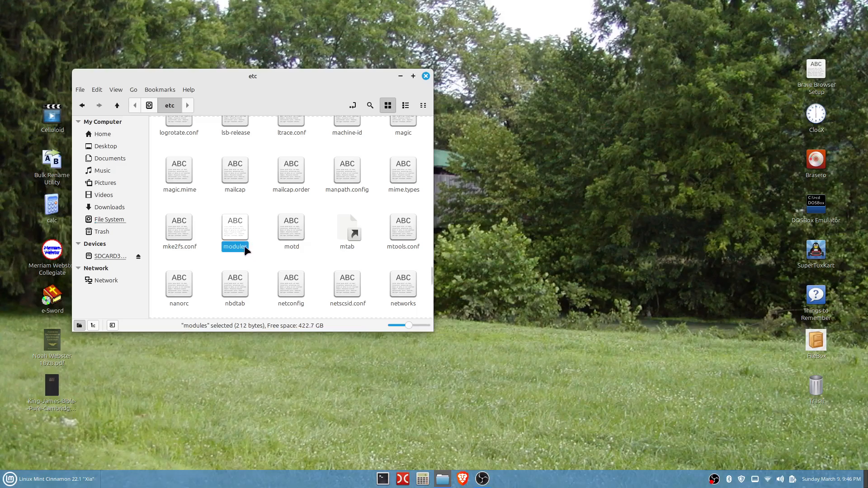
- Open the etc folder as root, entering the account password when authentication is required
{"action": "left_click", "coordinate": [257, 253]}
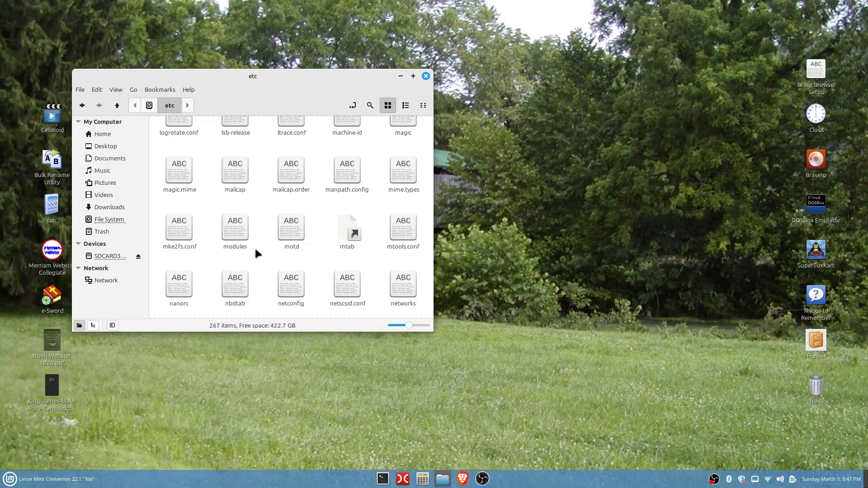
{"action": "right_click", "coordinate": [264, 255]}
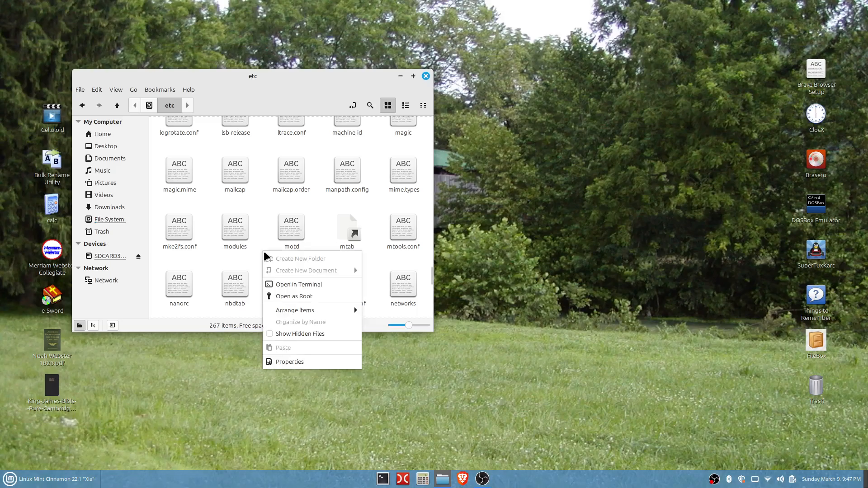
{"action": "left_click", "coordinate": [294, 296]}
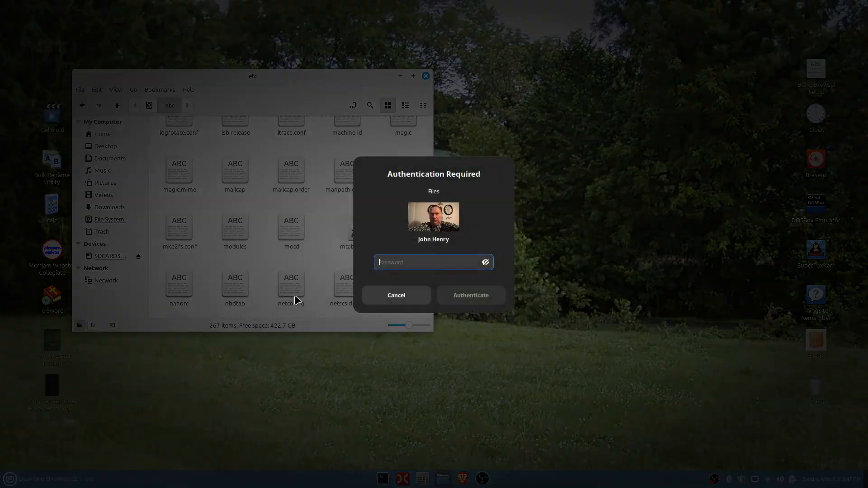
{"action": "type", "text": "******"}
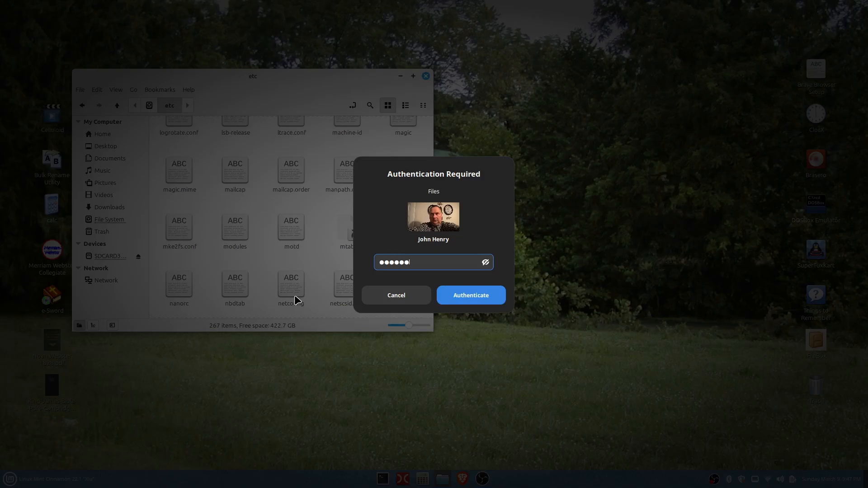
{"action": "type", "text": "***"}
{"action": "key", "text": "Return"}
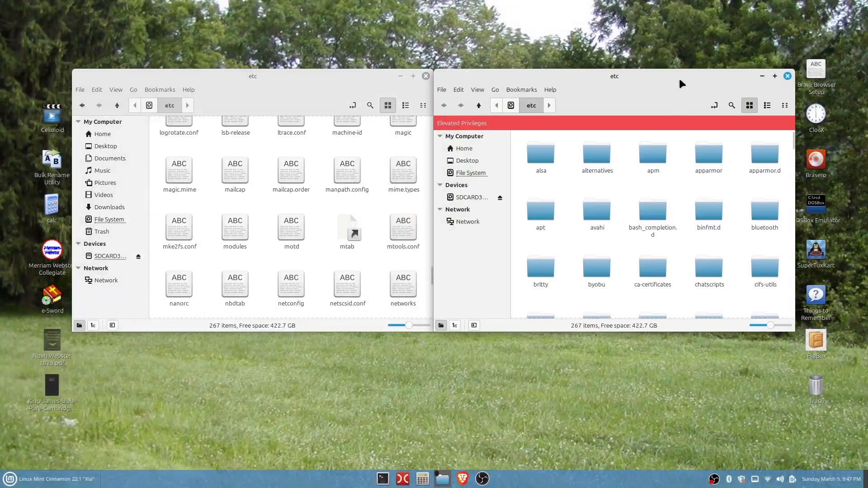
- In the root file manager window, locate the modules file and open it in the text editor
{"action": "left_click_drag", "start_coordinate": [679, 83], "coordinate": [332, 75]}
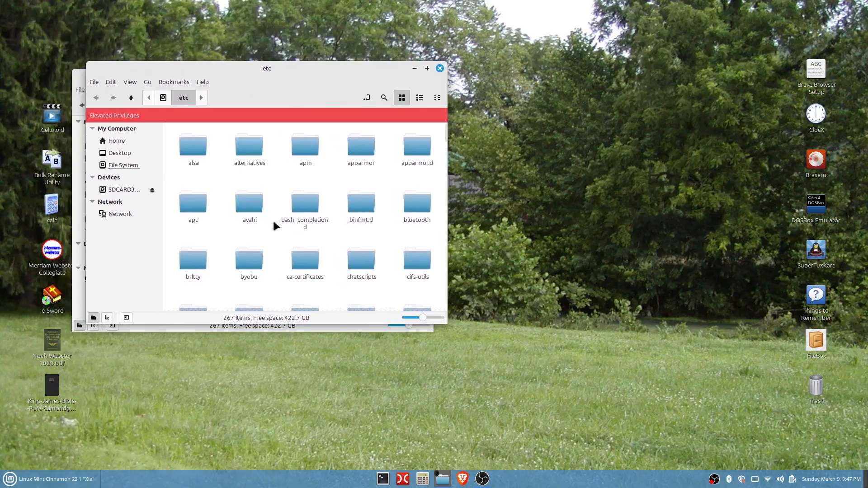
{"action": "scroll", "coordinate": [274, 223], "scroll_direction": "down", "scroll_amount": 10}
{"action": "scroll", "coordinate": [274, 223], "scroll_direction": "down", "scroll_amount": 8}
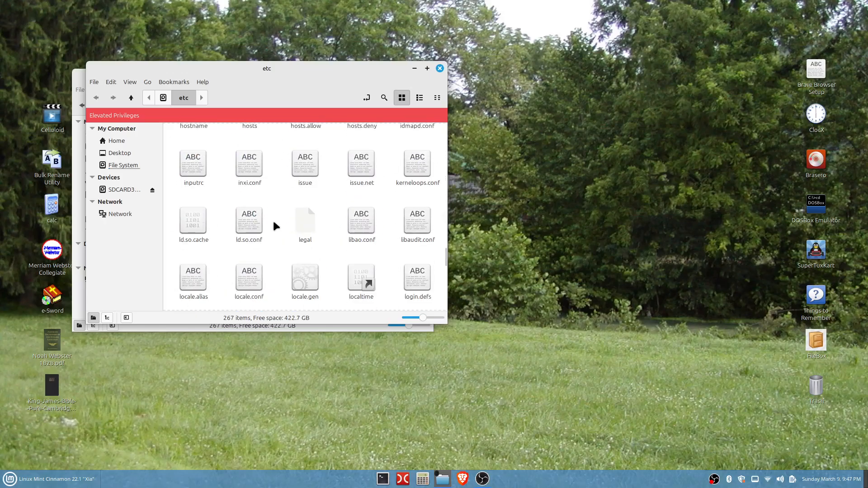
{"action": "scroll", "coordinate": [273, 223], "scroll_direction": "down", "scroll_amount": 7}
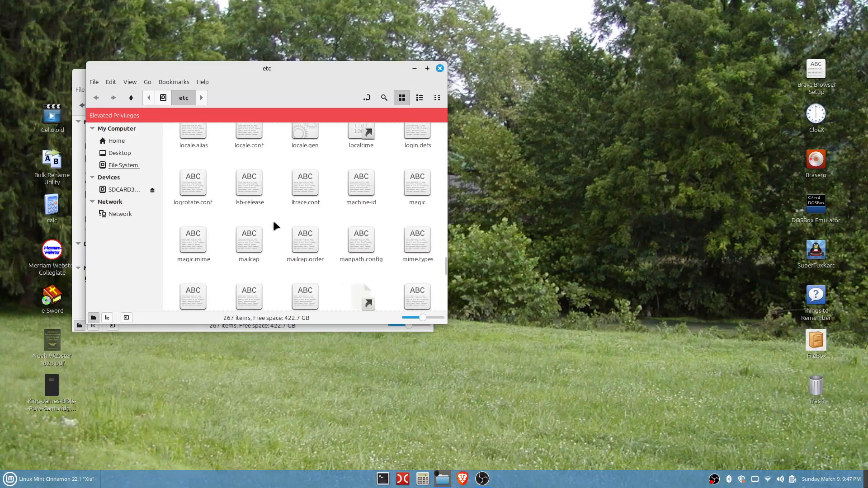
{"action": "scroll", "coordinate": [274, 222], "scroll_direction": "down", "scroll_amount": 2}
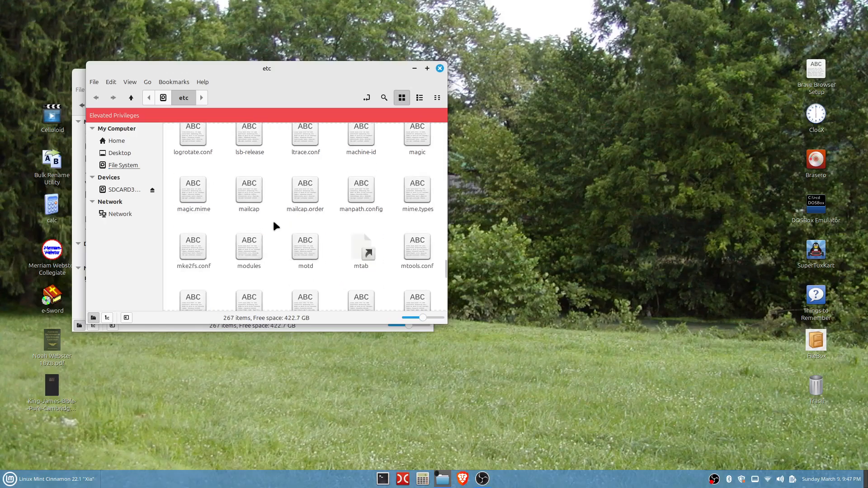
{"action": "double_click", "coordinate": [250, 248]}
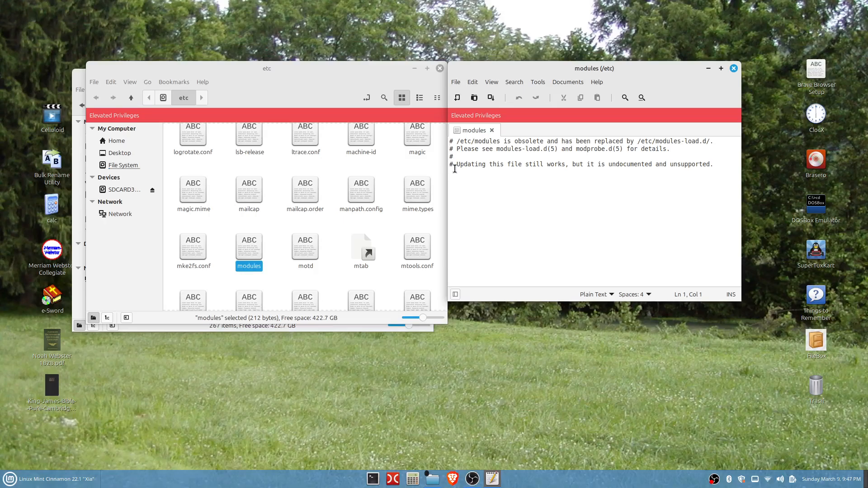
- Add a new line reading nbd at the end of the modules file and save it
{"action": "left_click", "coordinate": [456, 170]}
{"action": "key", "text": "Return"}
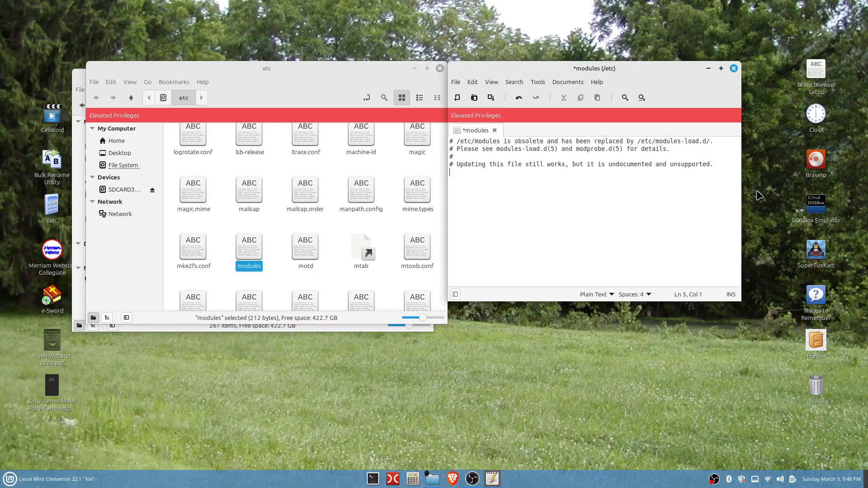
{"action": "type", "text": "nbd"}
{"action": "left_click", "coordinate": [457, 82]}
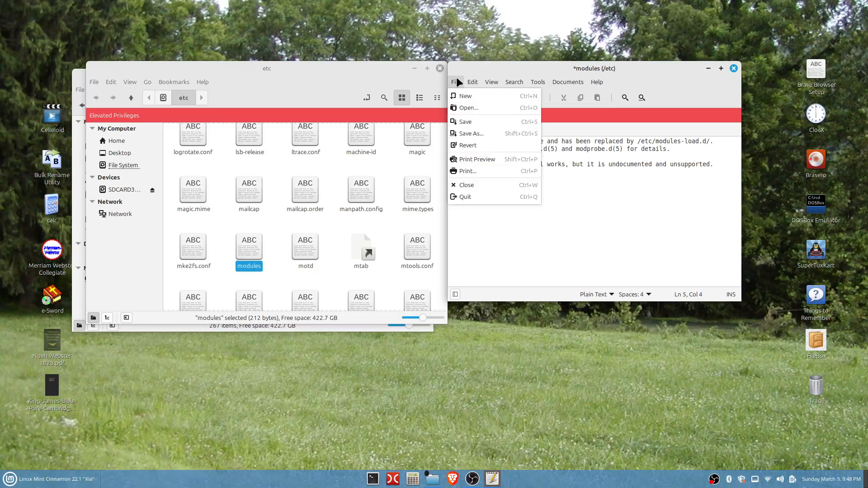
{"action": "left_click", "coordinate": [465, 122]}
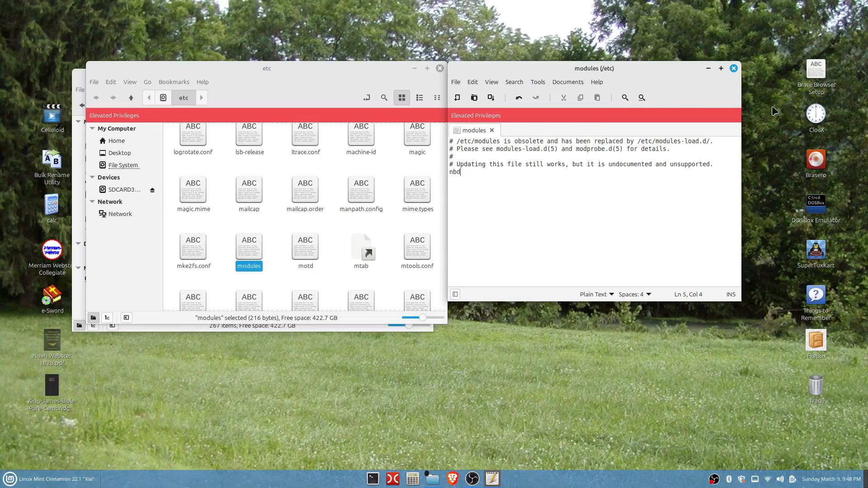
- Close the text editor and both file manager windows
{"action": "left_click", "coordinate": [733, 69]}
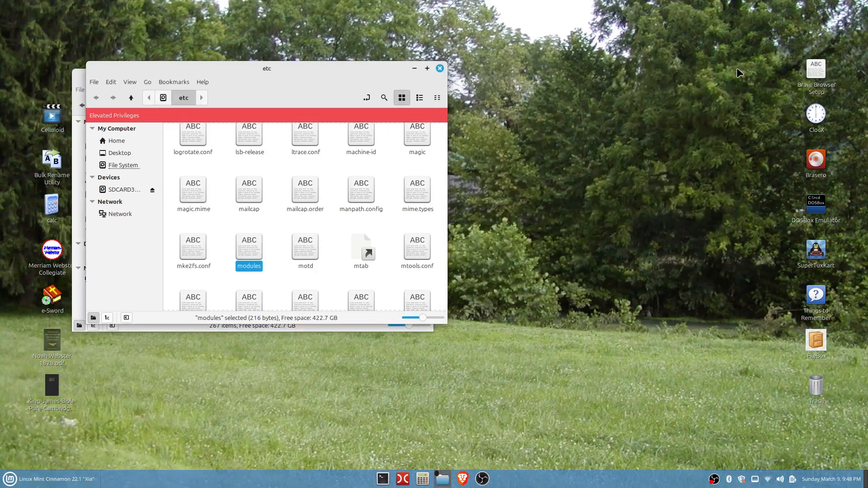
{"action": "left_click", "coordinate": [440, 68]}
{"action": "left_click", "coordinate": [426, 75]}
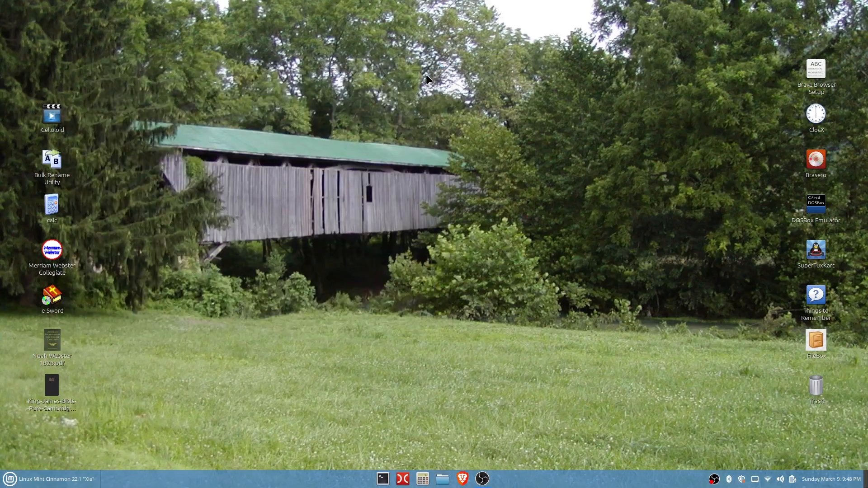
- Launch Rescuezilla from the application menu, entering the account password to run it as root
{"action": "left_click", "coordinate": [8, 482]}
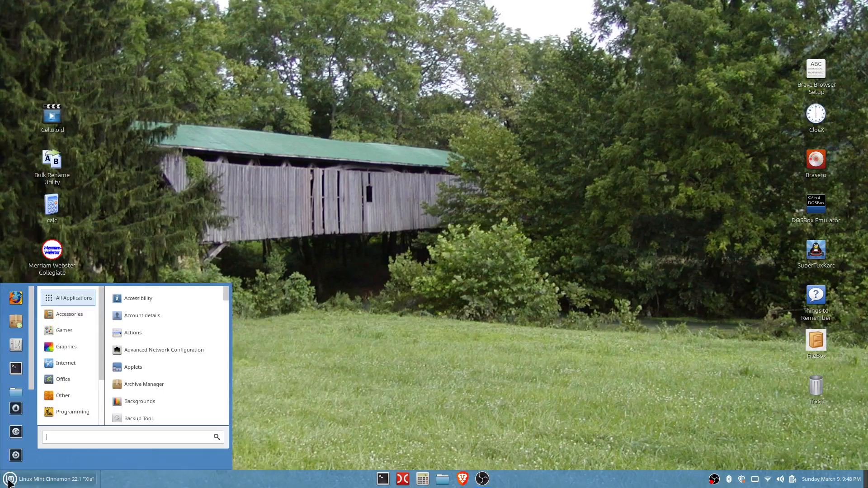
{"action": "type", "text": "res"}
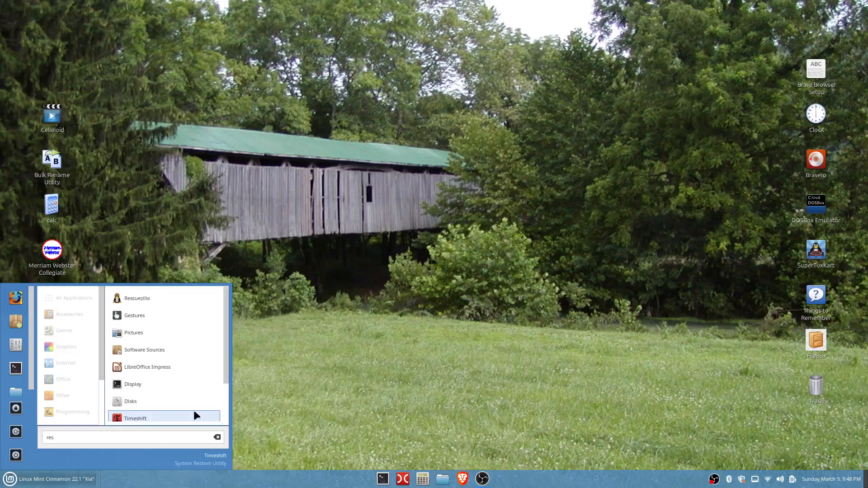
{"action": "left_click", "coordinate": [137, 298]}
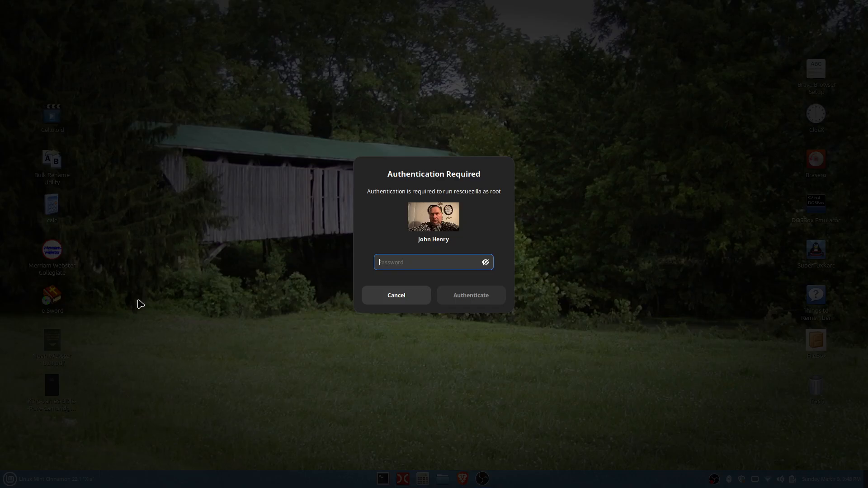
{"action": "type", "text": "*******"}
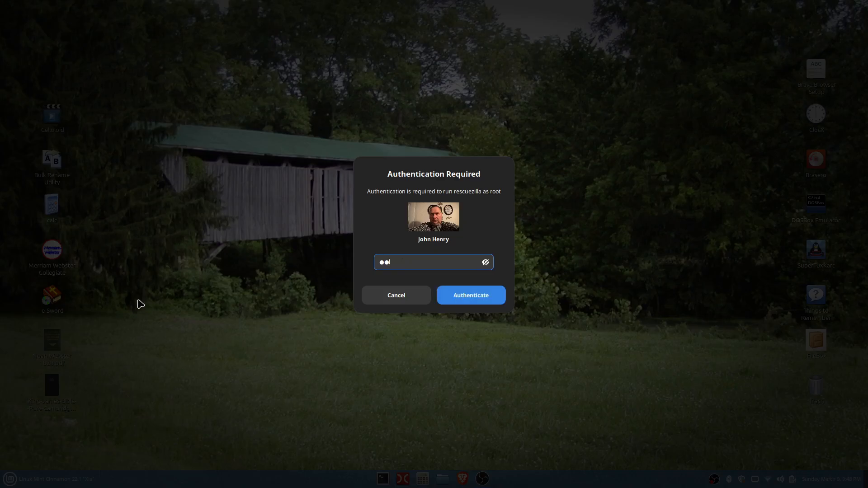
{"action": "type", "text": "**"}
{"action": "key", "text": "Return"}
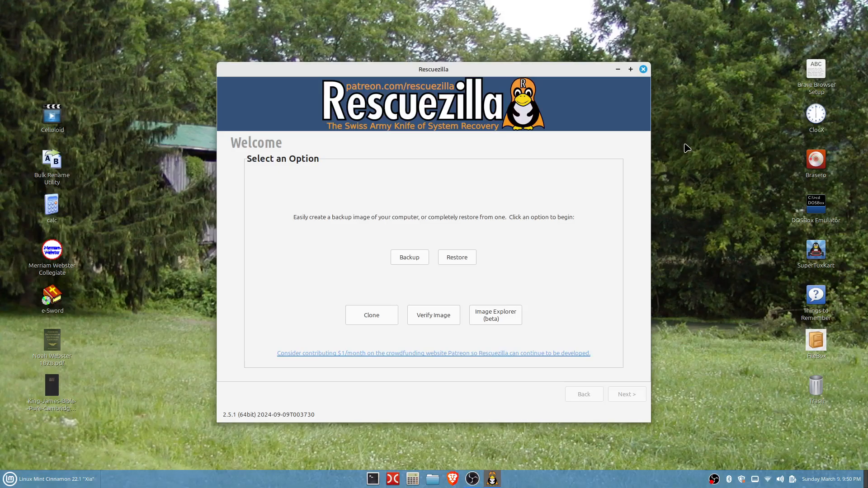
- Minimize Rescuezilla and open Disks to review the connected drives, then close it
{"action": "left_click", "coordinate": [617, 69]}
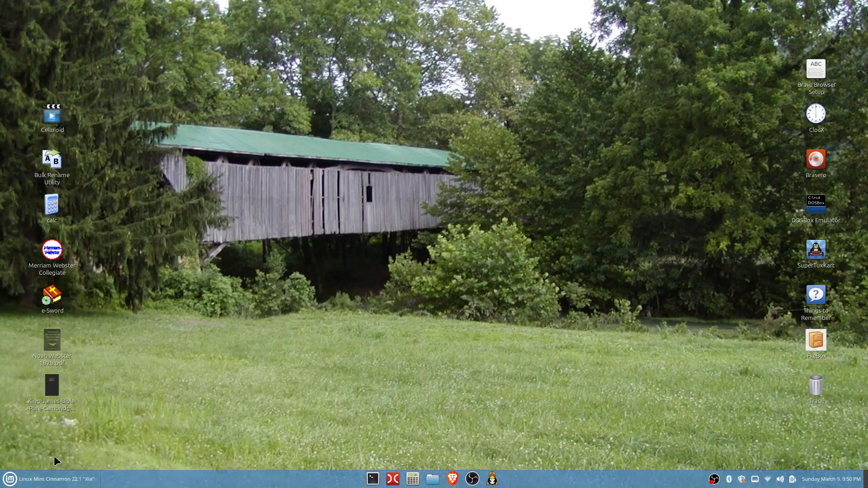
{"action": "left_click", "coordinate": [11, 481]}
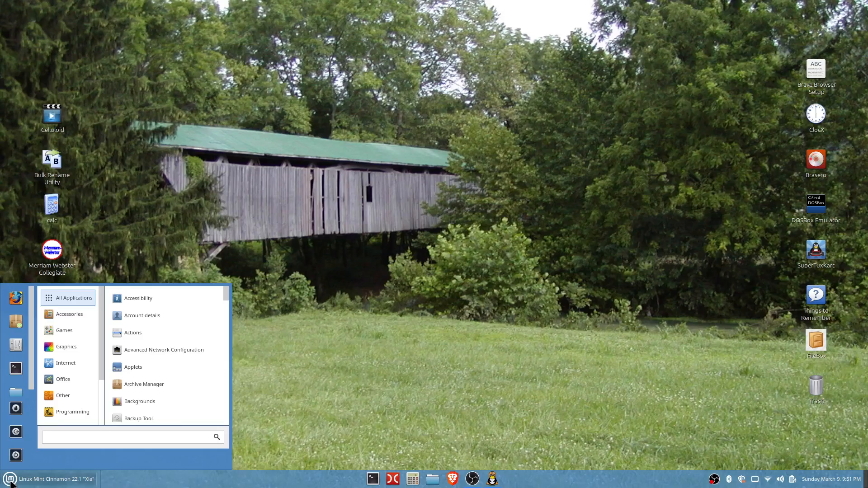
{"action": "type", "text": "disks"}
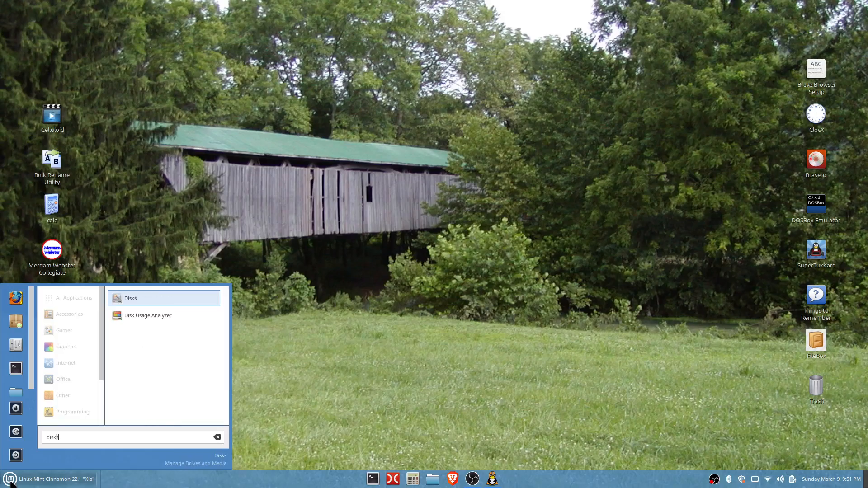
{"action": "left_click", "coordinate": [139, 298]}
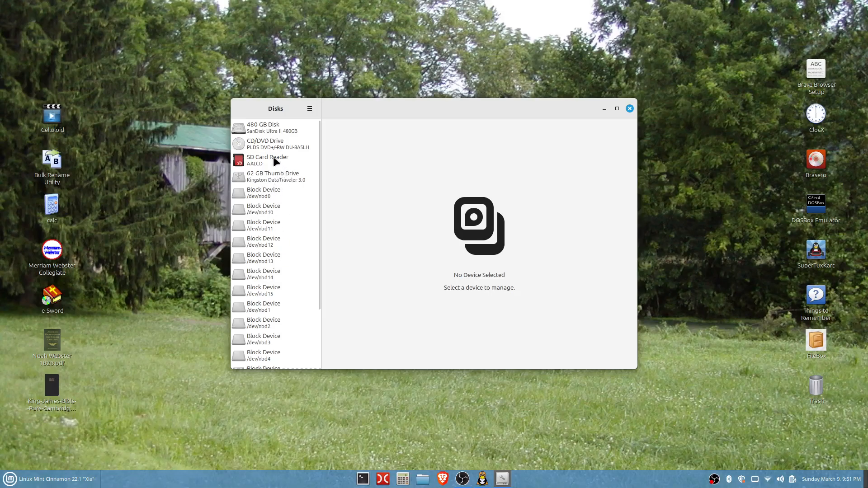
{"action": "left_click", "coordinate": [629, 108]}
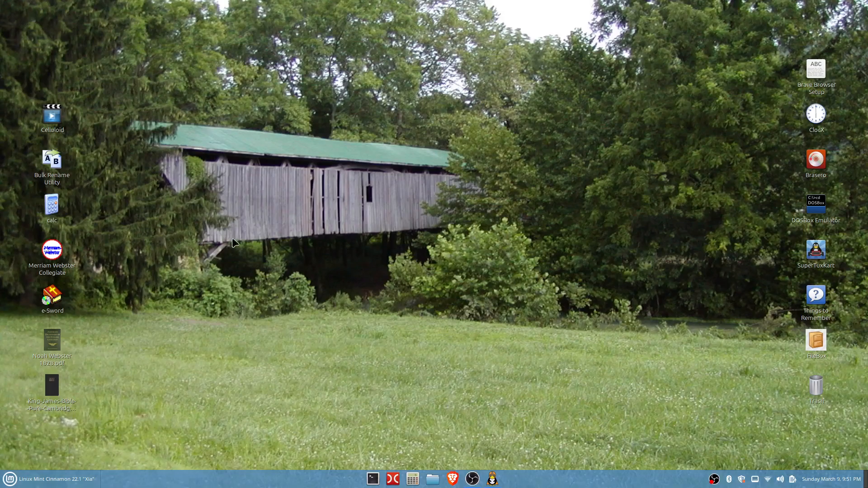
- Reopen Disks and scroll through its device list to check the attached drives, then close it
{"action": "left_click", "coordinate": [13, 481]}
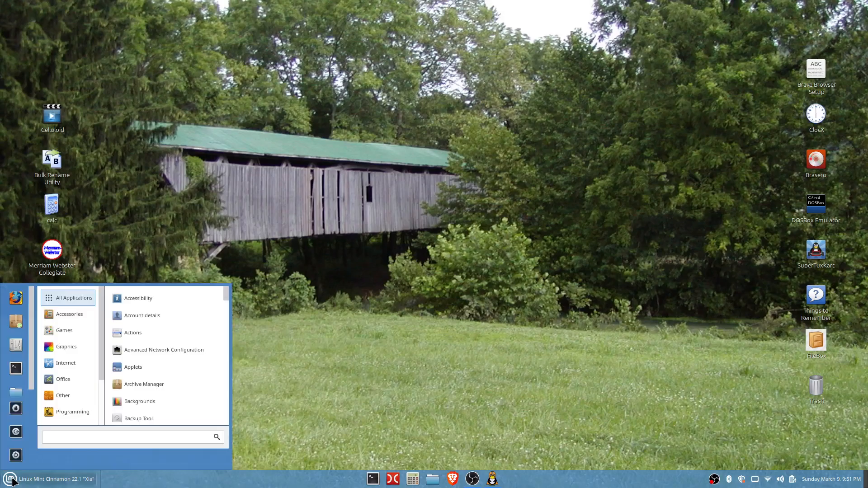
{"action": "type", "text": "disk"}
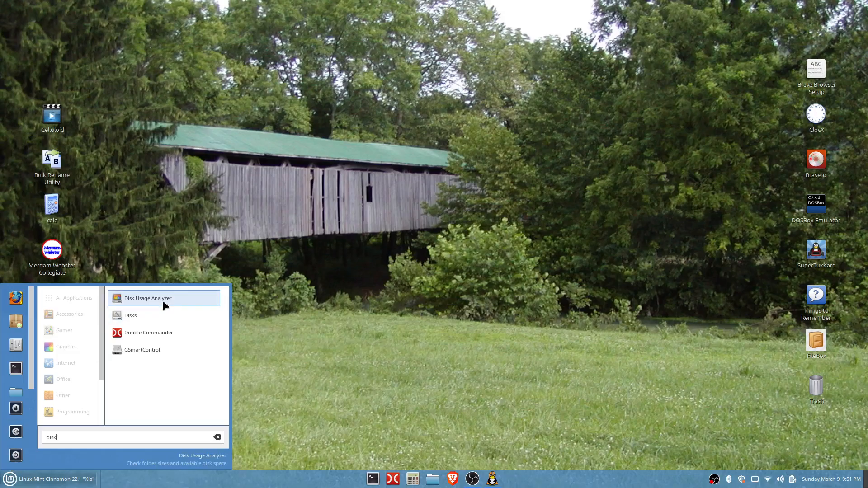
{"action": "left_click", "coordinate": [147, 316]}
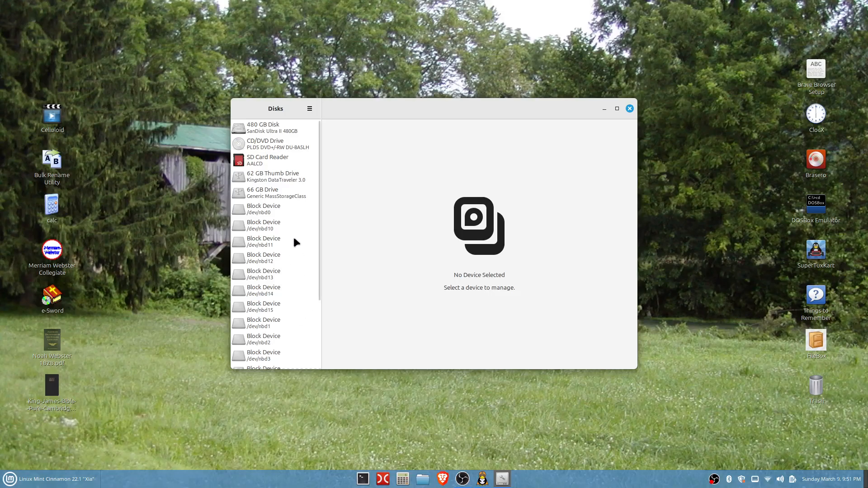
{"action": "scroll", "coordinate": [295, 239], "scroll_direction": "down", "scroll_amount": 5}
{"action": "scroll", "coordinate": [294, 240], "scroll_direction": "up", "scroll_amount": 5}
{"action": "left_click", "coordinate": [629, 109]}
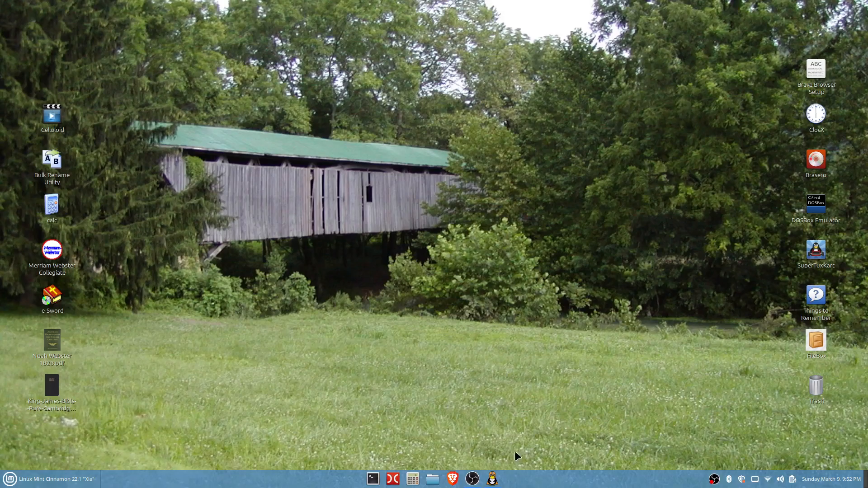
- Restore the Rescuezilla window and start the Clone wizard past its introduction page
{"action": "left_click", "coordinate": [494, 481]}
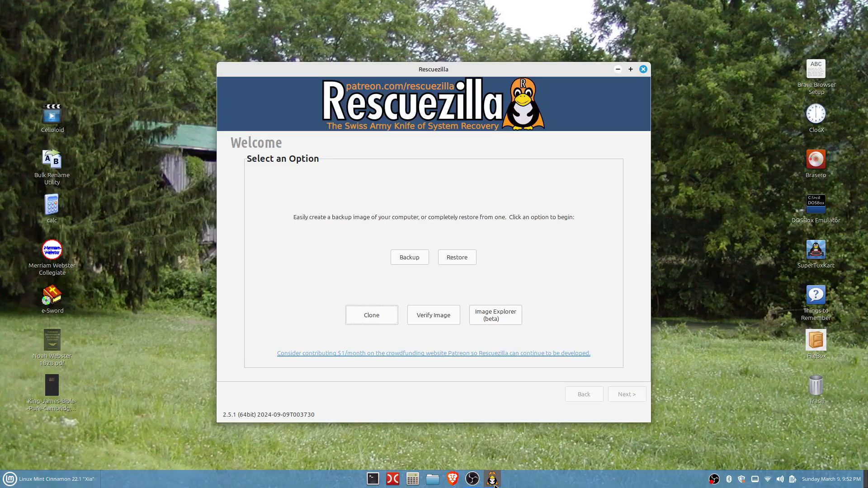
{"action": "left_click", "coordinate": [374, 319]}
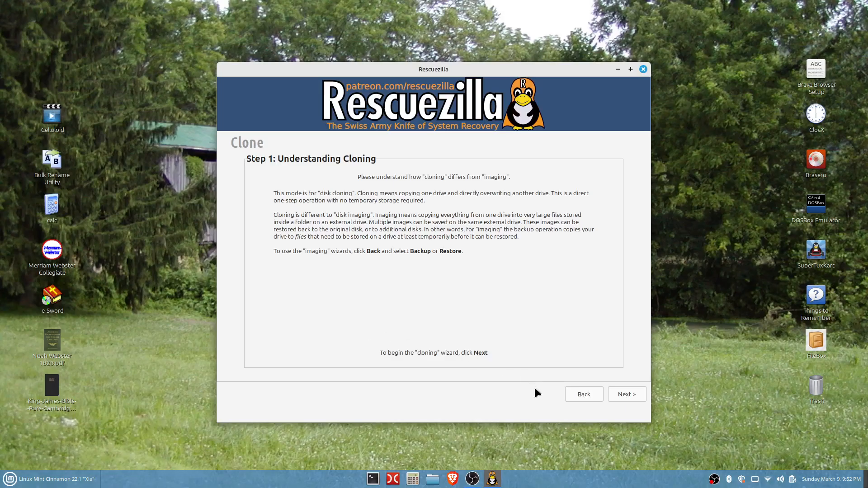
{"action": "left_click", "coordinate": [622, 395]}
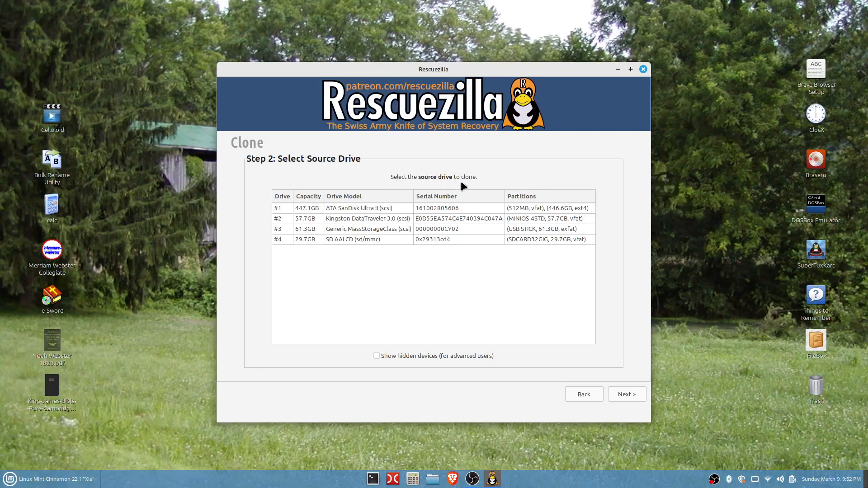
- Choose the 57.7GB Kingston DataTraveler 3.0 as source drive and the 61.3GB Generic MassStorageClass as destination
{"action": "left_click", "coordinate": [336, 219]}
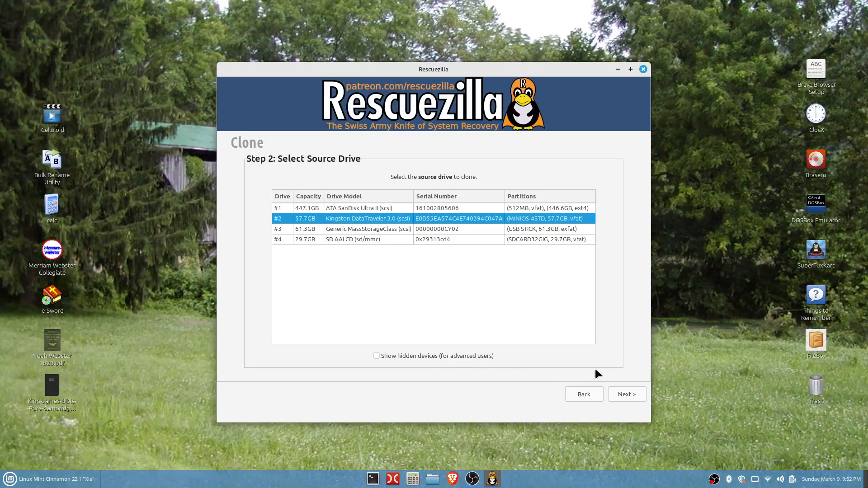
{"action": "left_click", "coordinate": [626, 394]}
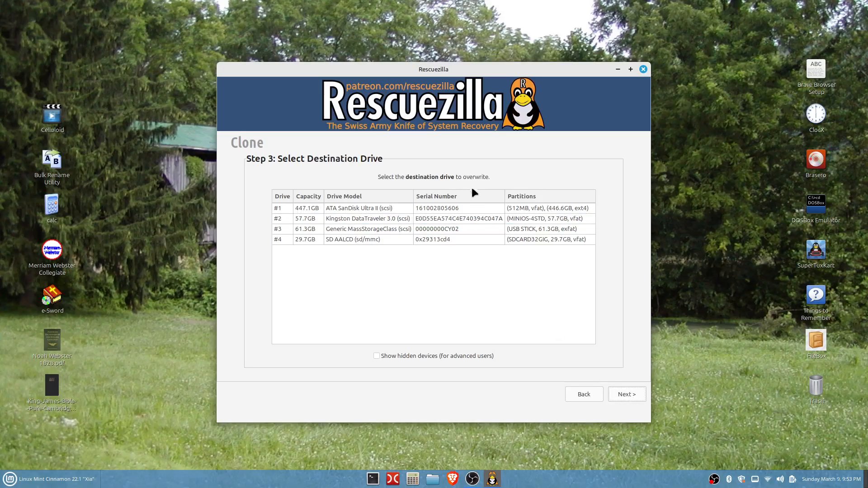
{"action": "left_click", "coordinate": [353, 230]}
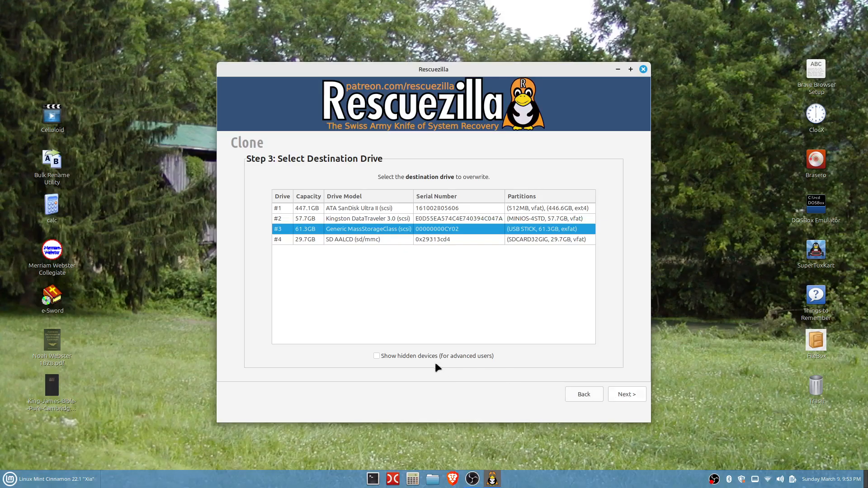
- Proceed through the partition page keeping Partition 1 and partition table overwrite selected, and start cloning to /dev/sdc, confirming the overwrite
{"action": "left_click", "coordinate": [623, 396]}
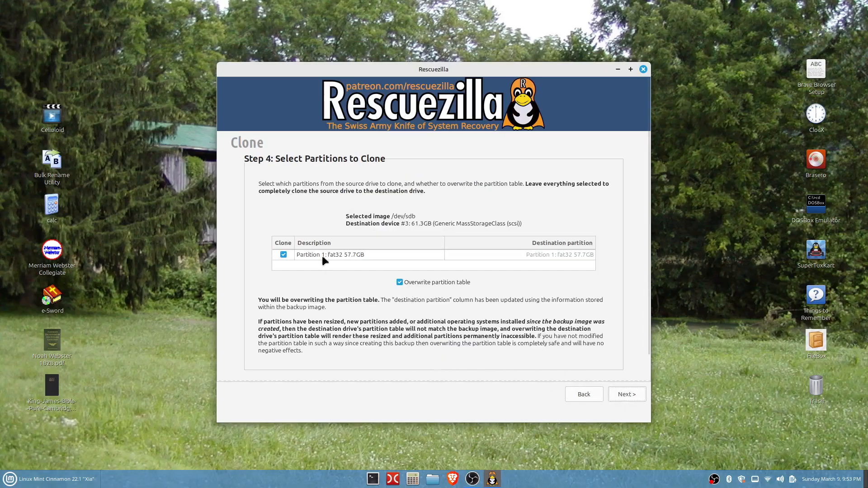
{"action": "scroll", "coordinate": [316, 271], "scroll_direction": "down", "scroll_amount": 2}
{"action": "scroll", "coordinate": [325, 229], "scroll_direction": "up", "scroll_amount": 2}
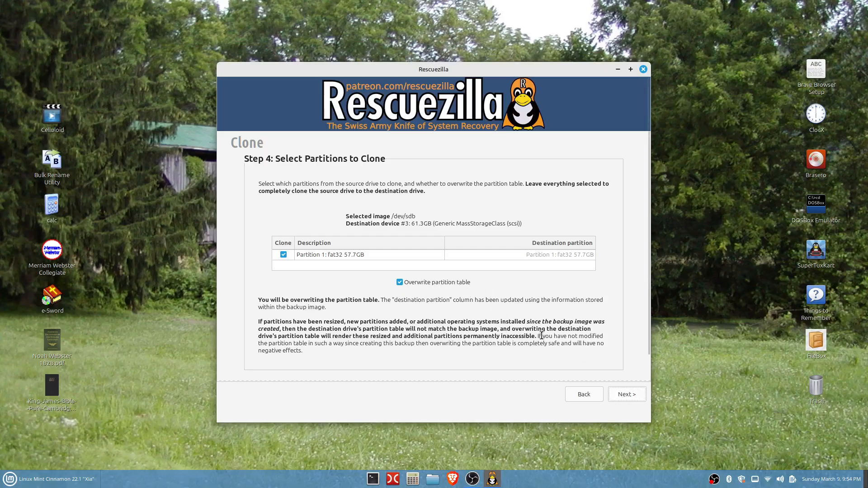
{"action": "left_click", "coordinate": [623, 392]}
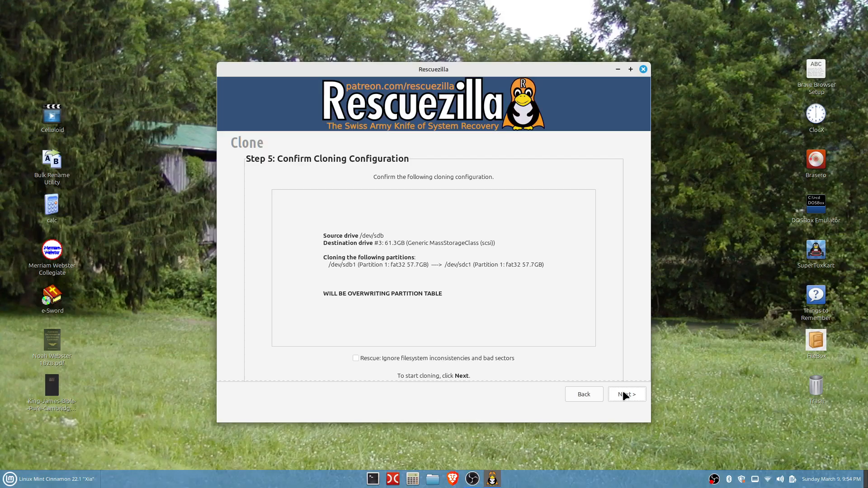
{"action": "left_click", "coordinate": [624, 396]}
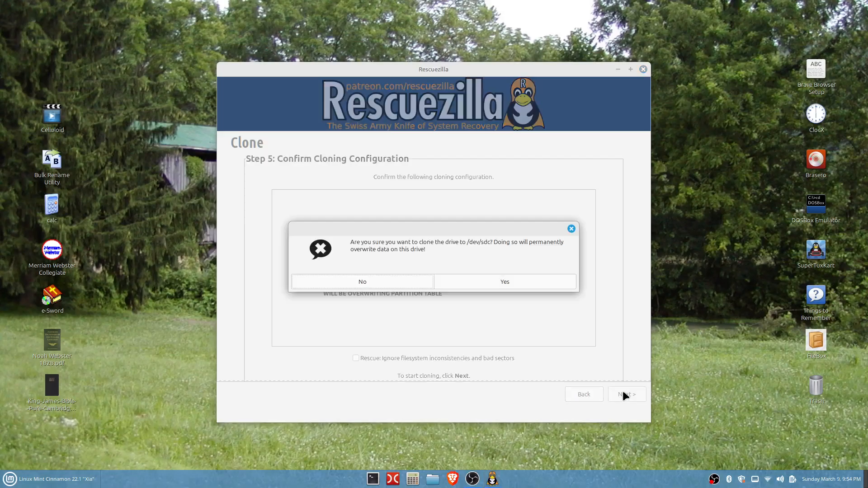
{"action": "left_click", "coordinate": [504, 277]}
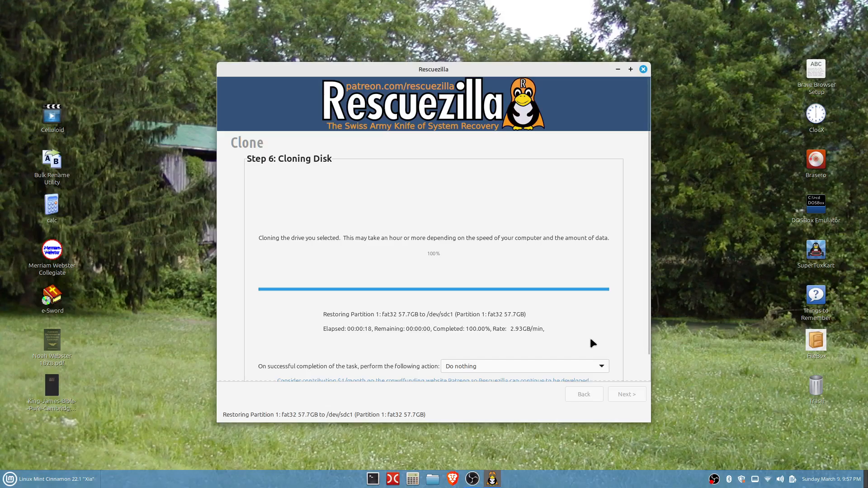
- Dismiss the completion dialog, finish the clone summary and close Rescuezilla
{"action": "scroll", "coordinate": [590, 337], "scroll_direction": "down", "scroll_amount": 3}
{"action": "scroll", "coordinate": [590, 339], "scroll_direction": "up", "scroll_amount": 2}
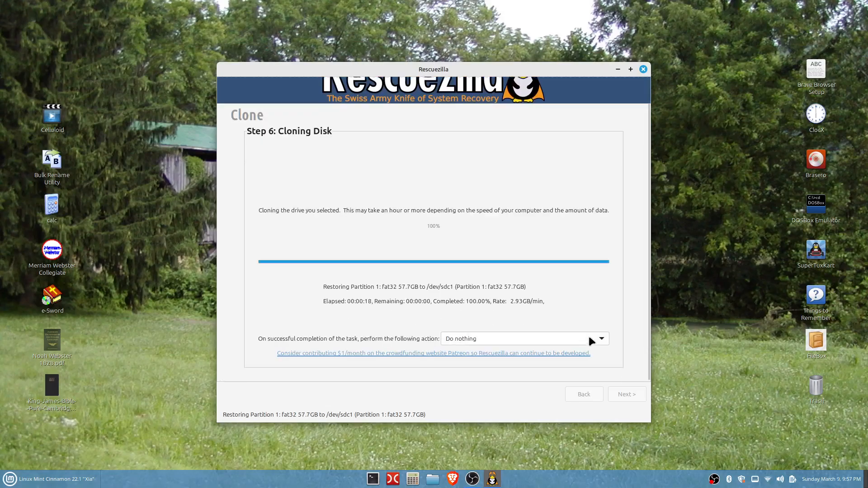
{"action": "scroll", "coordinate": [619, 339], "scroll_direction": "up", "scroll_amount": 2}
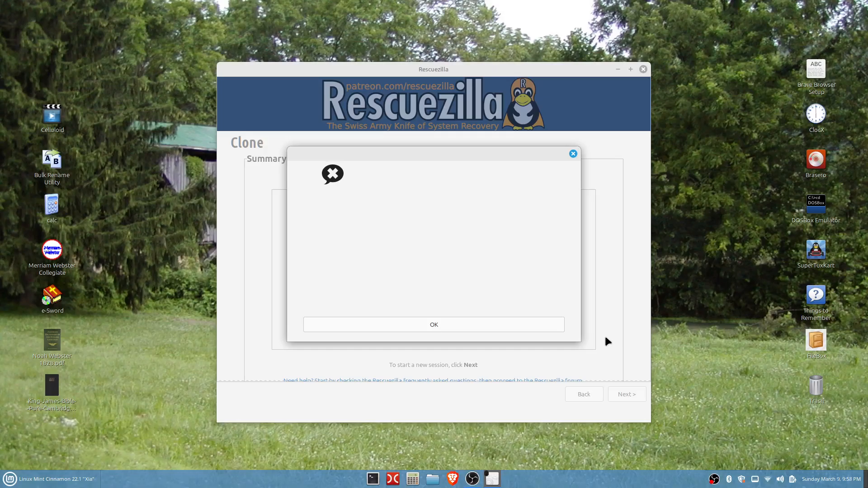
{"action": "left_click", "coordinate": [492, 325]}
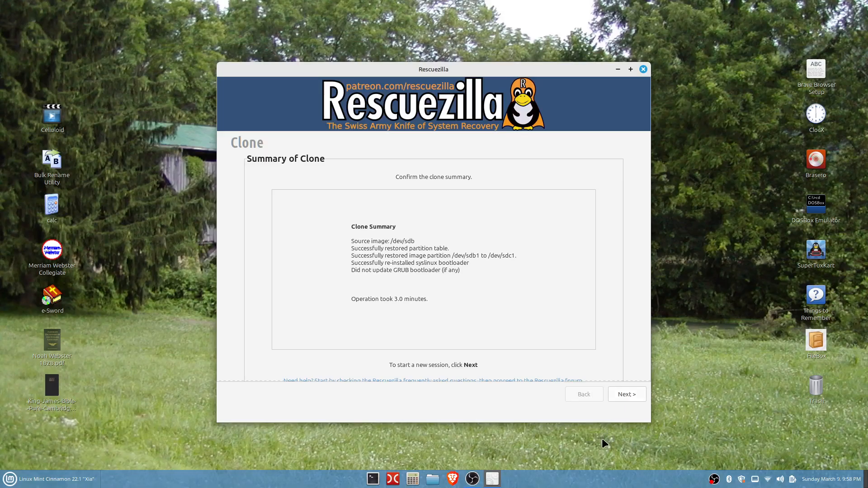
{"action": "left_click", "coordinate": [621, 394]}
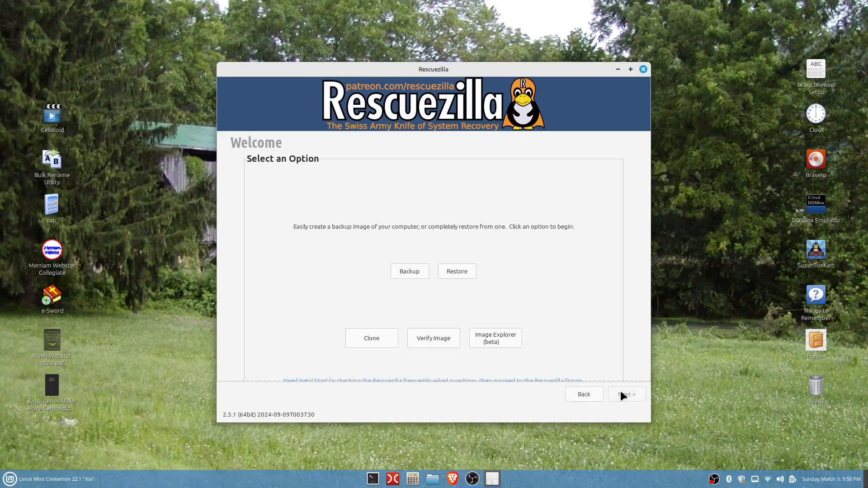
{"action": "left_click", "coordinate": [643, 70]}
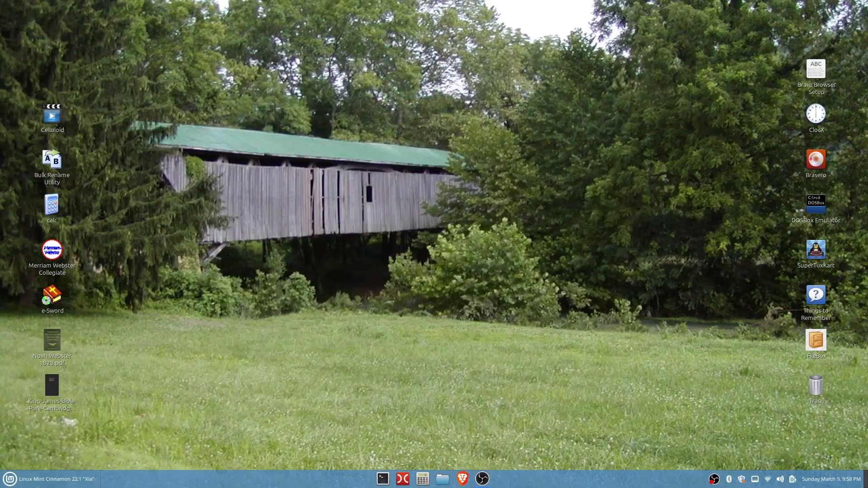
- Open the file manager and open the first MINIOS-4STD drive
{"action": "left_click", "coordinate": [442, 480]}
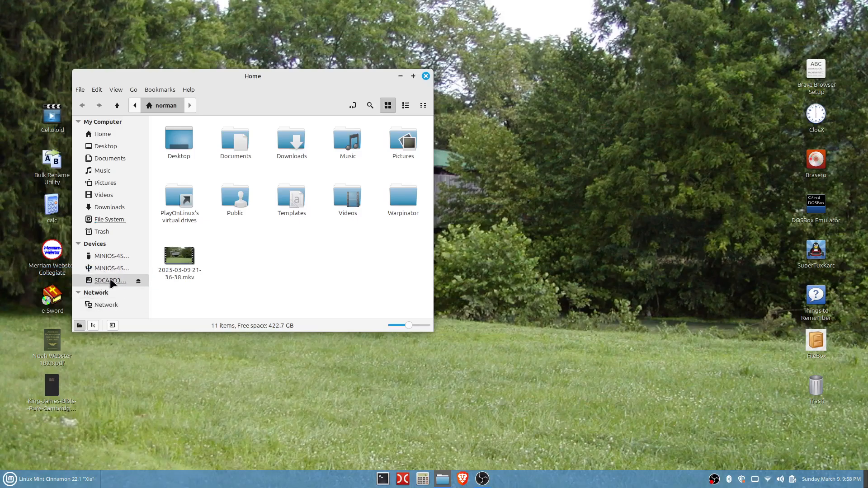
{"action": "right_click", "coordinate": [106, 257]}
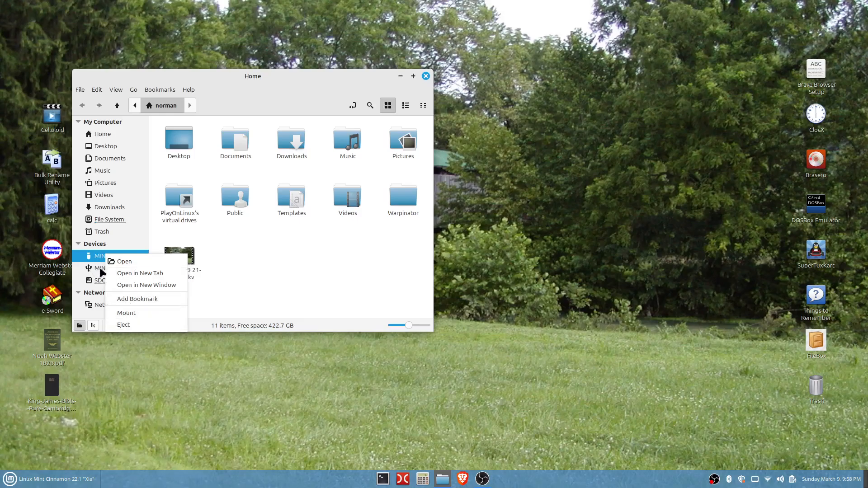
{"action": "right_click", "coordinate": [100, 268]}
{"action": "right_click", "coordinate": [99, 268]}
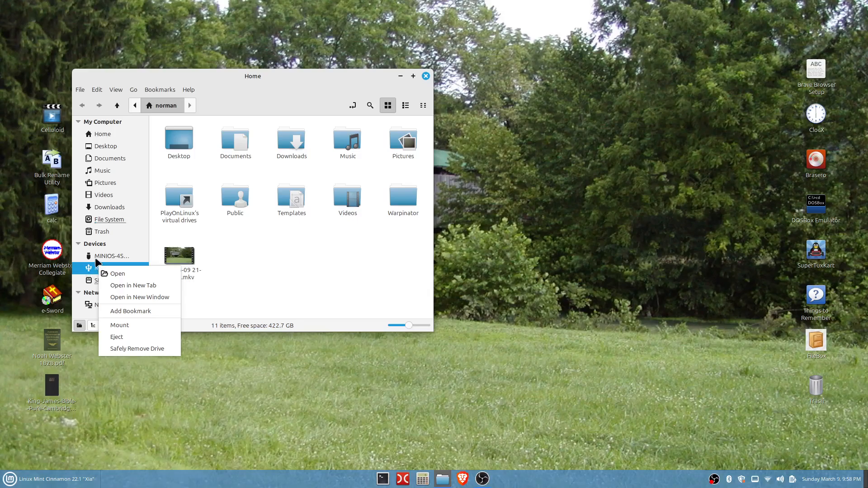
{"action": "left_click", "coordinate": [96, 256]}
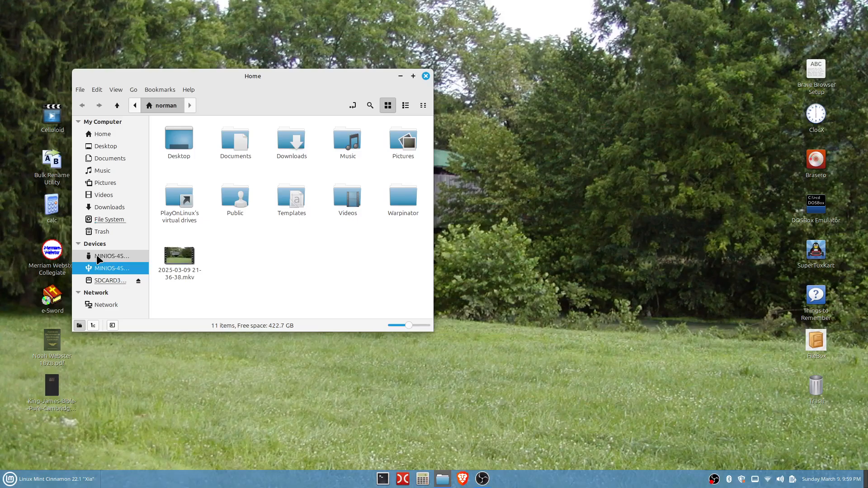
{"action": "left_click", "coordinate": [97, 256]}
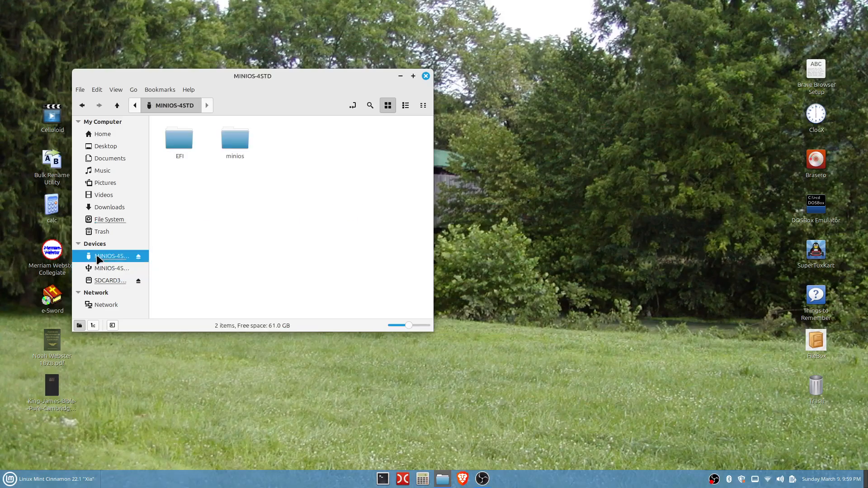
- Mount and open the second MINIOS-4STD drive, switching between both drives to compare their contents
{"action": "right_click", "coordinate": [98, 260]}
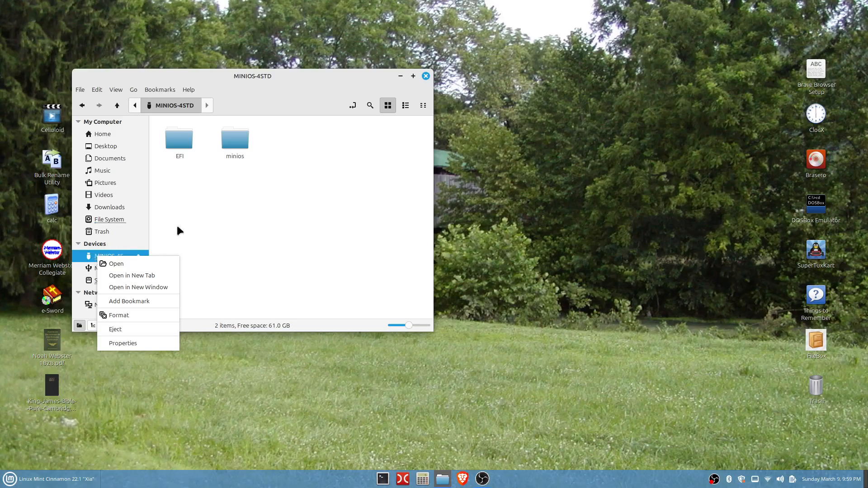
{"action": "left_click", "coordinate": [456, 231]}
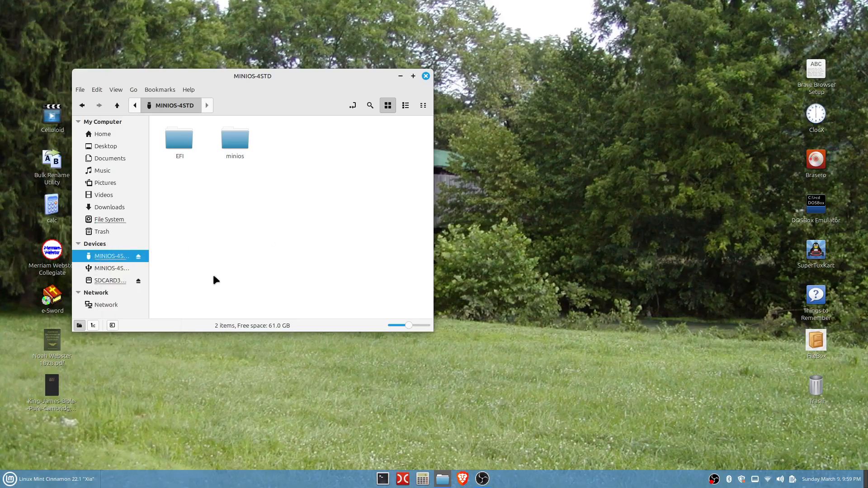
{"action": "left_click", "coordinate": [95, 267]}
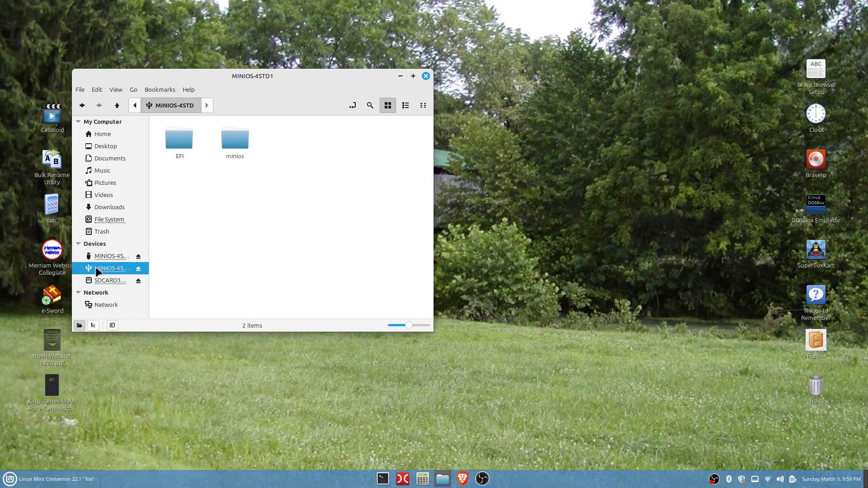
{"action": "left_click", "coordinate": [109, 254]}
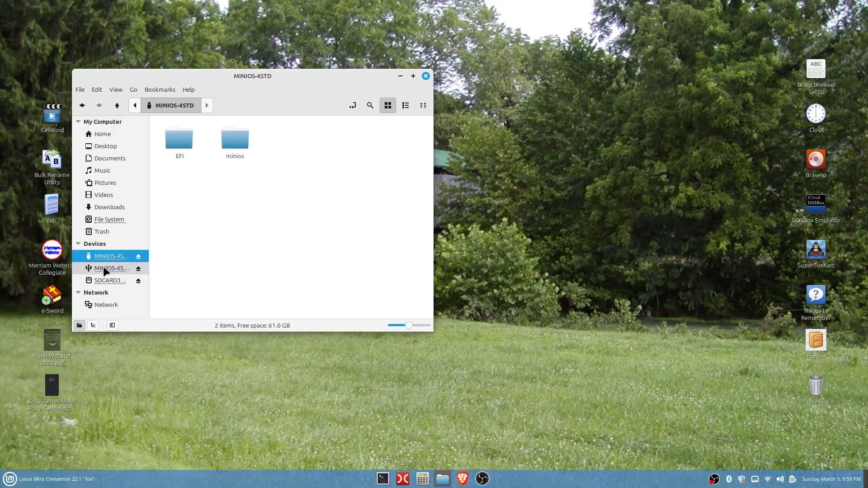
{"action": "left_click", "coordinate": [103, 268]}
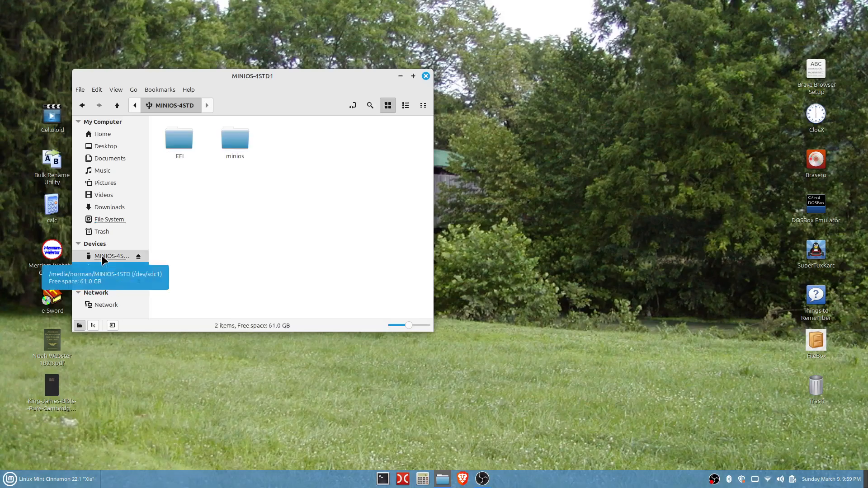
{"action": "left_click", "coordinate": [101, 256]}
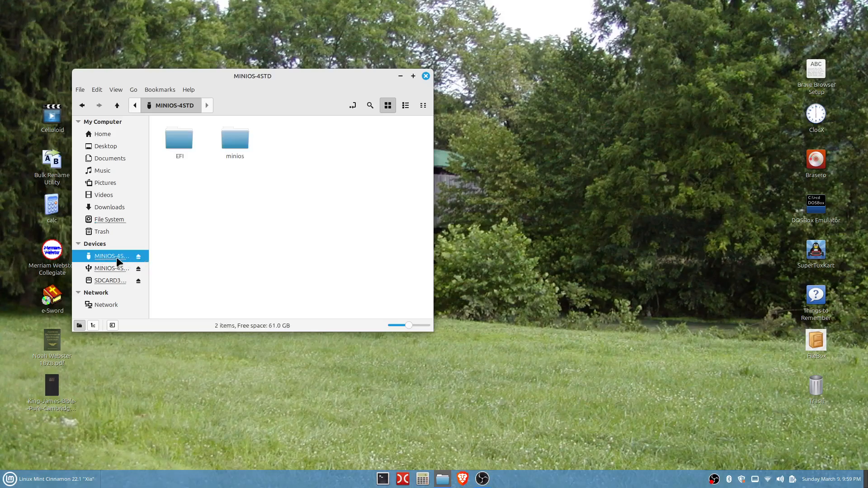
- Open Properties for both MINIOS-4STD drives and place the windows side by side to compare them
{"action": "right_click", "coordinate": [116, 261]}
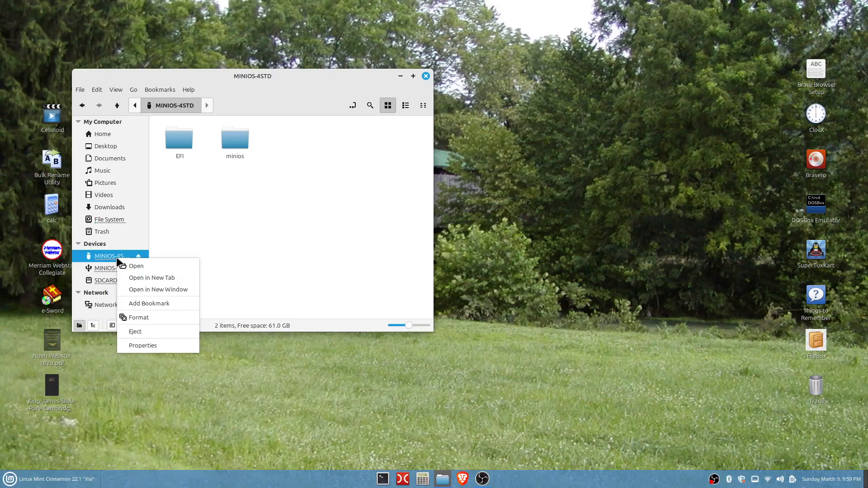
{"action": "left_click", "coordinate": [138, 346]}
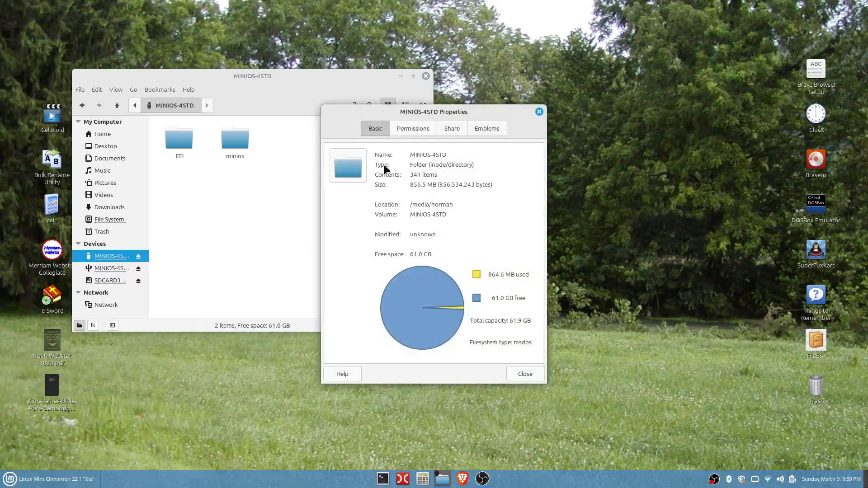
{"action": "left_click", "coordinate": [113, 268]}
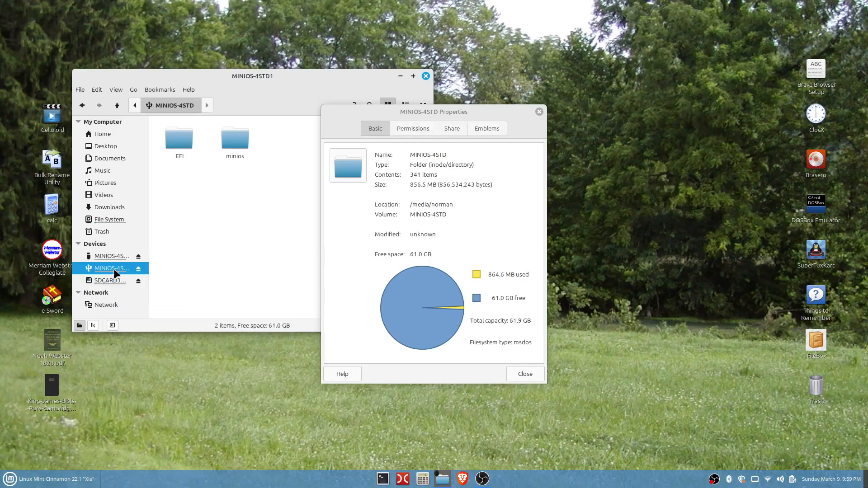
{"action": "right_click", "coordinate": [113, 268]}
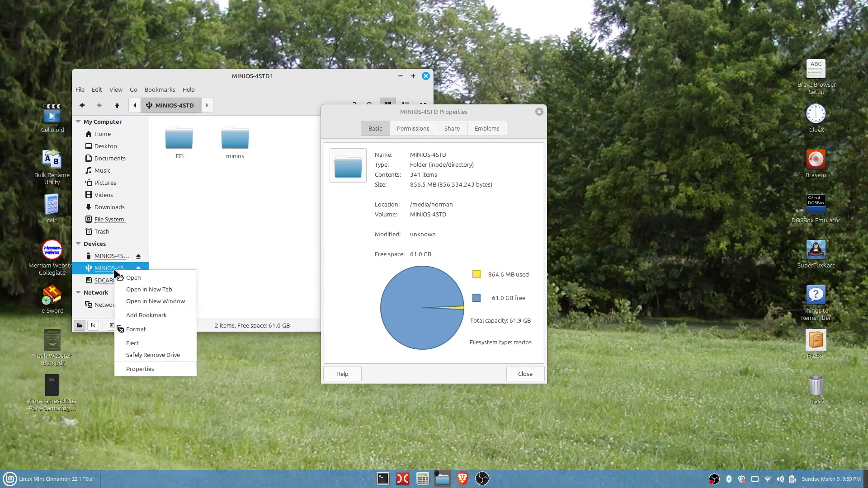
{"action": "left_click", "coordinate": [142, 368]}
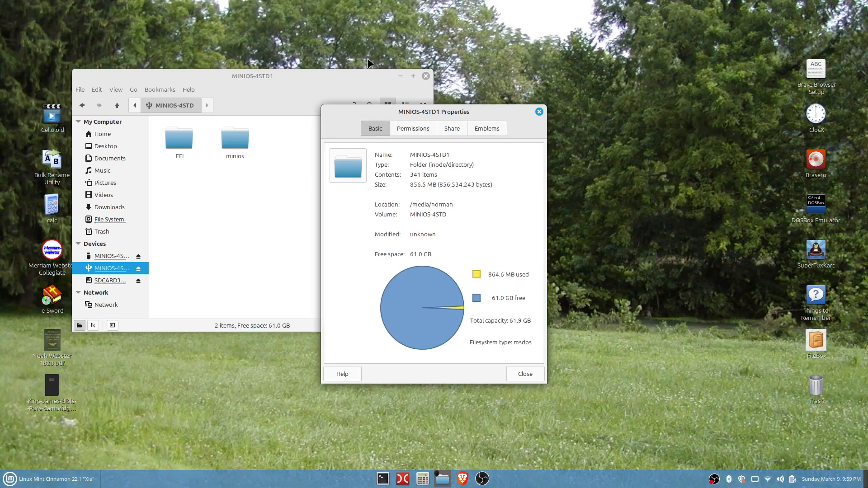
{"action": "left_click_drag", "start_coordinate": [355, 113], "coordinate": [619, 116]}
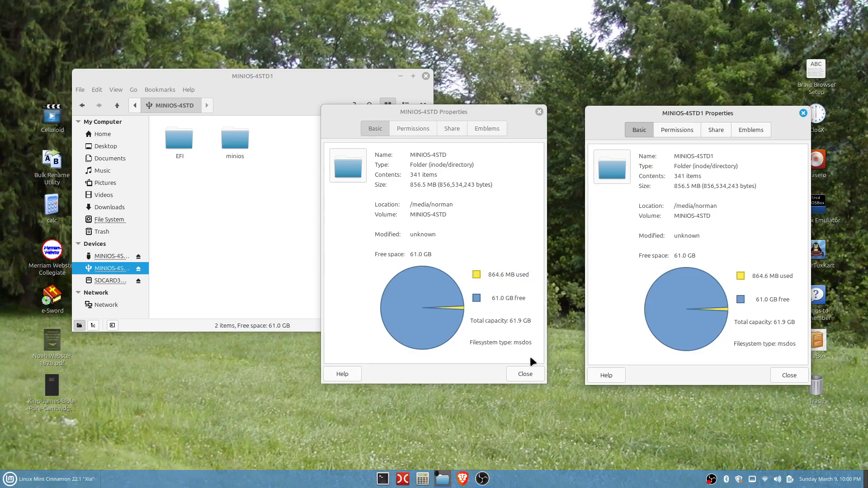
- Close both Properties windows and the file manager
{"action": "left_click", "coordinate": [538, 112]}
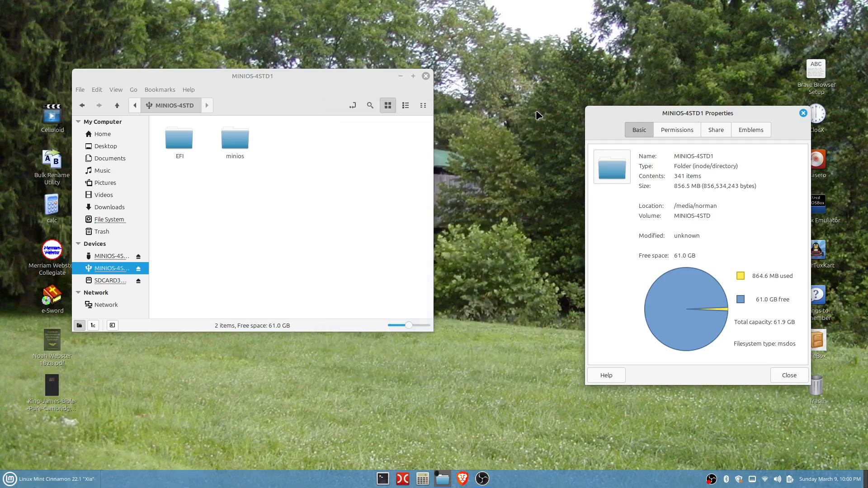
{"action": "left_click", "coordinate": [802, 113]}
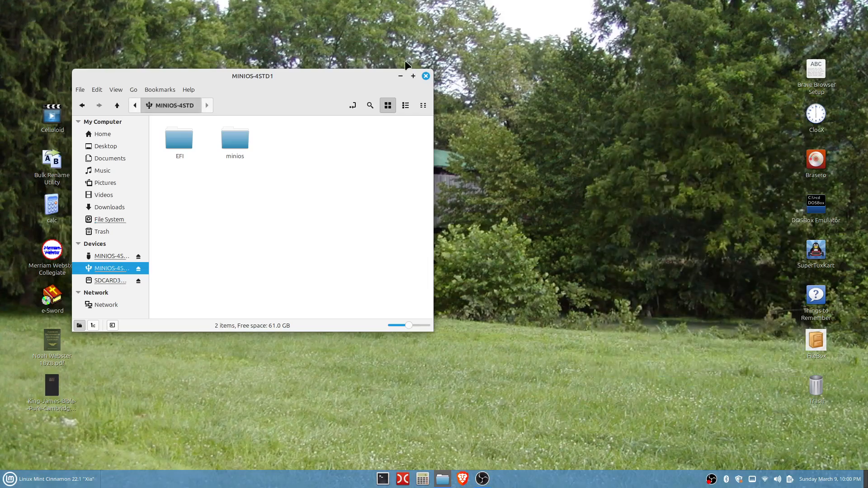
{"action": "left_click", "coordinate": [426, 75]}
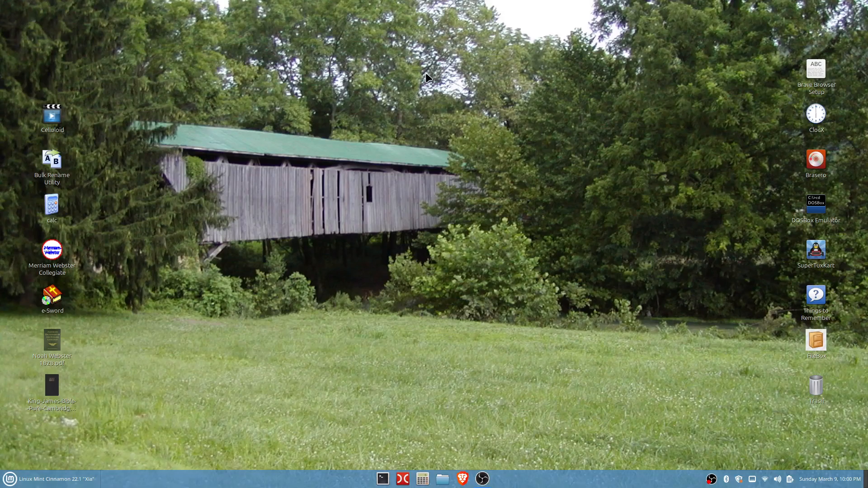